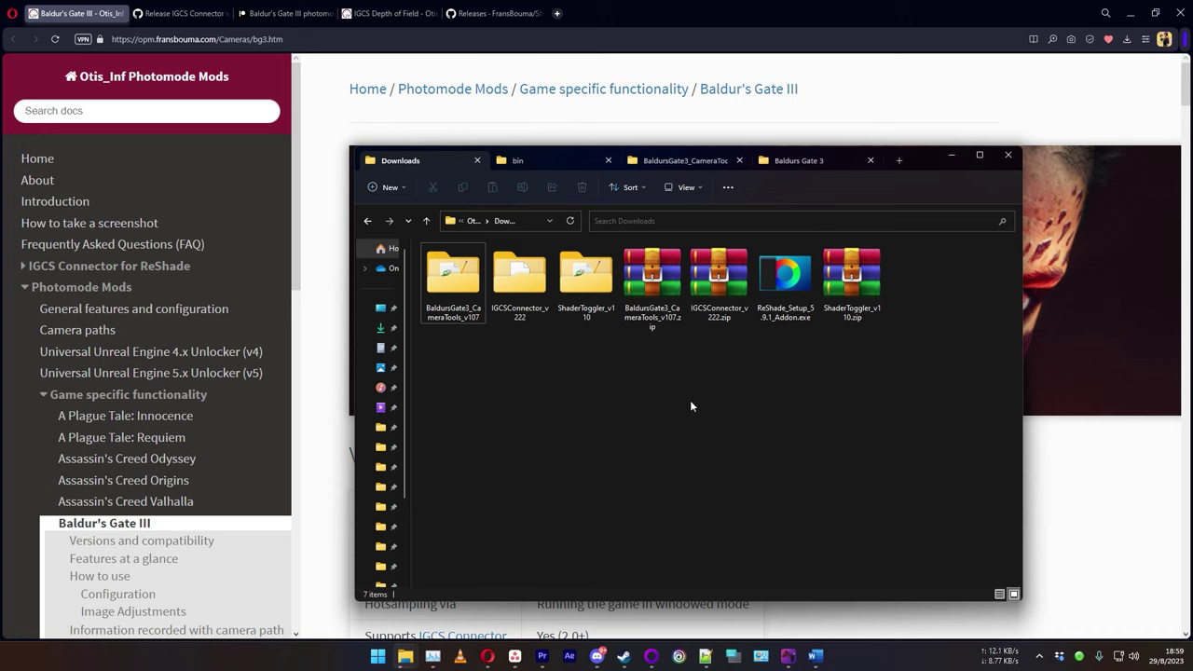
- Select ReShade_Setup_5.9.1_Addon.exe in Downloads, then bring up the IGCS Connector release page
left_click(794, 280)
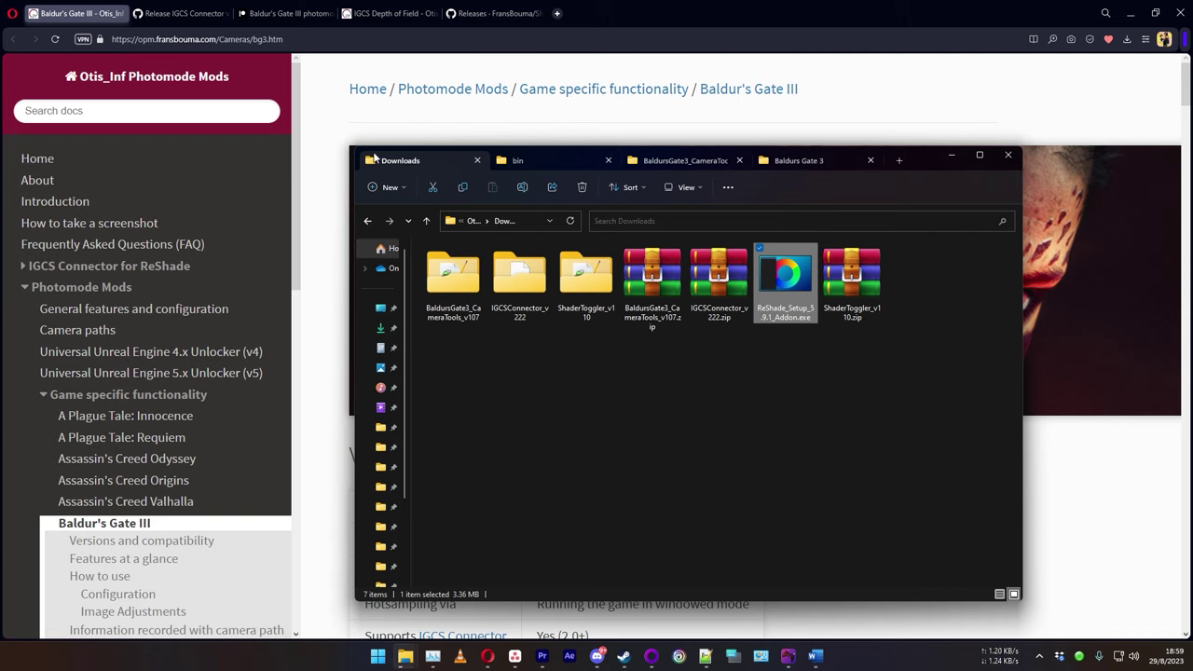
left_click(178, 14)
- Review the IGCS Connector v2.2.2 release and the Baldur's Gate III docs page in Opera
scroll(591, 307, "down", 5)
scroll(257, 270, "up", 5)
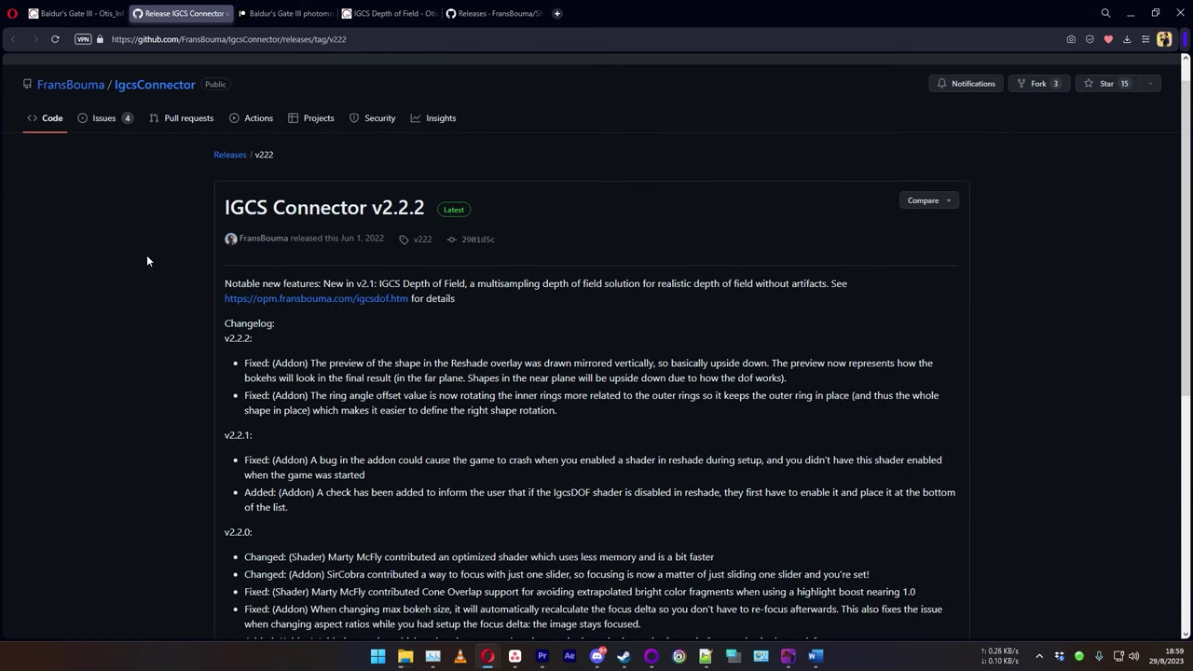
left_click(87, 18)
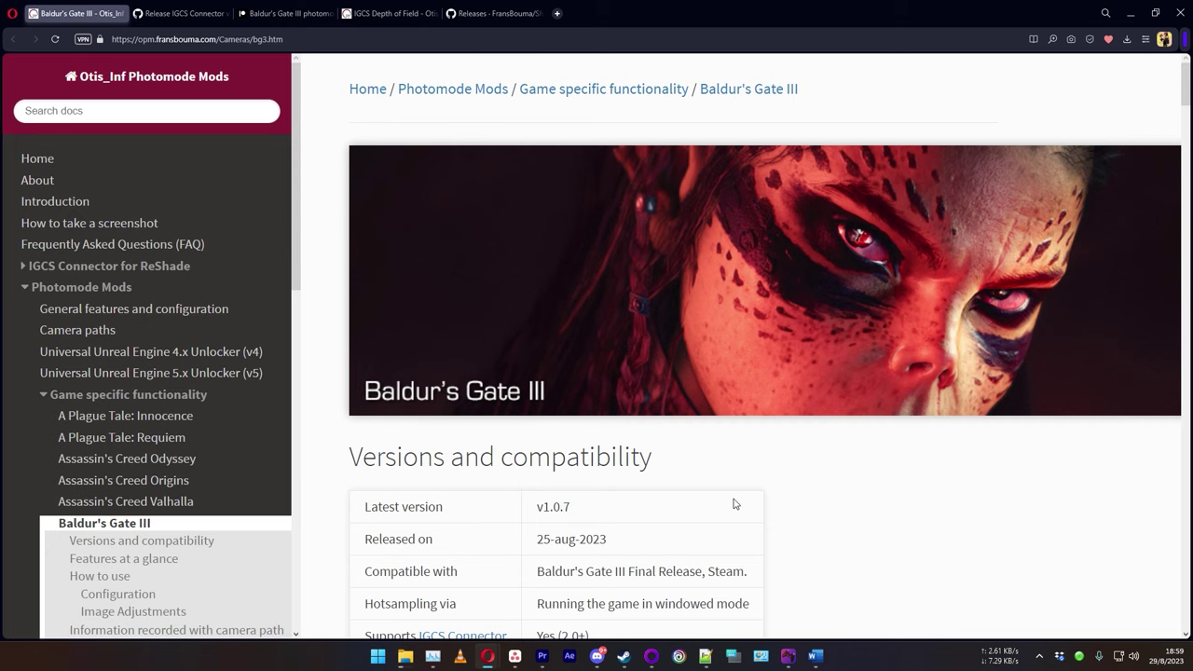
- Compare the ShaderToggler and camera tools downloads against the Baldur's Gate III photomode tools v1.0.7 post
mouse_move(405, 657)
left_click(342, 587)
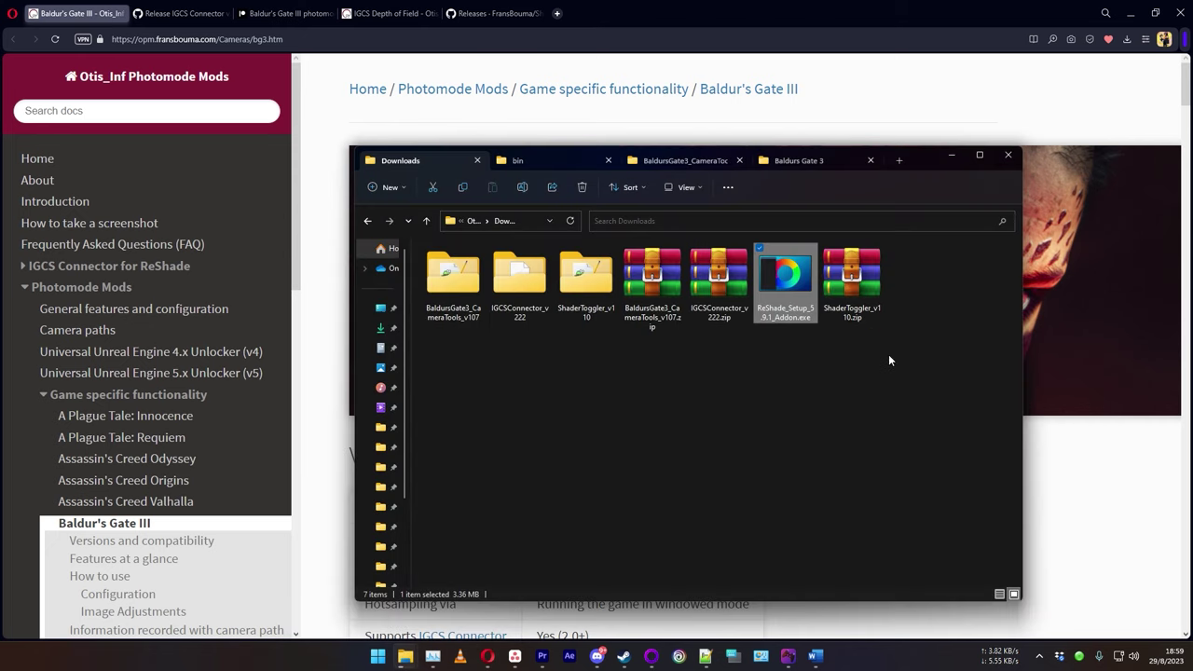
left_click(869, 278)
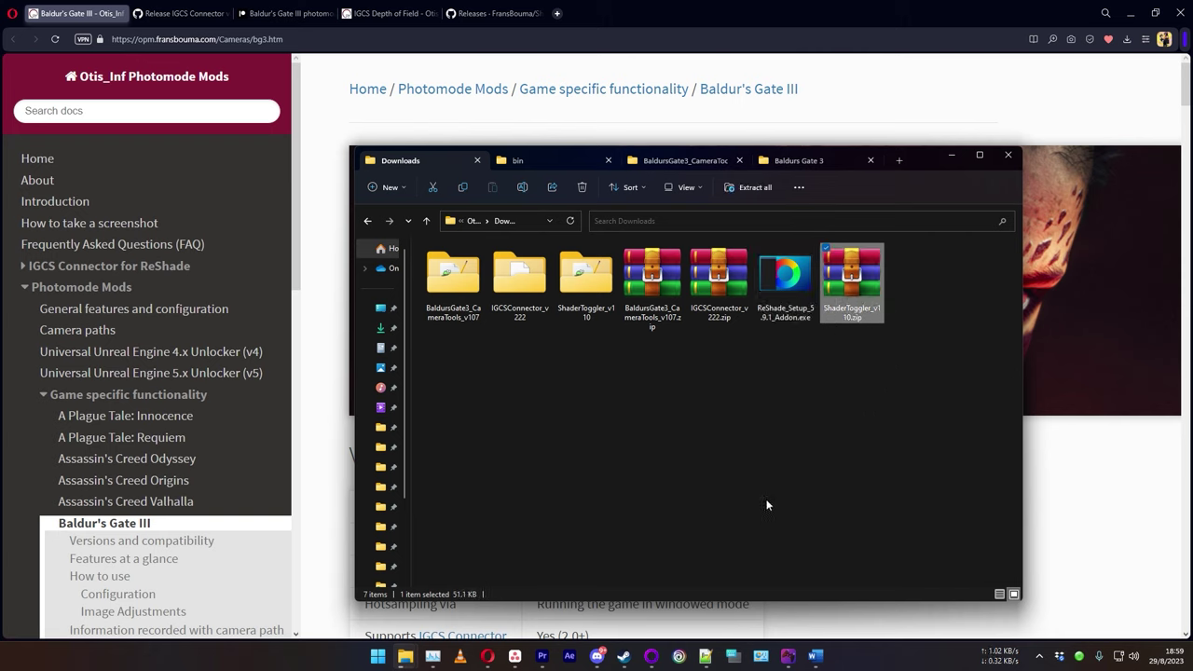
left_click(655, 284)
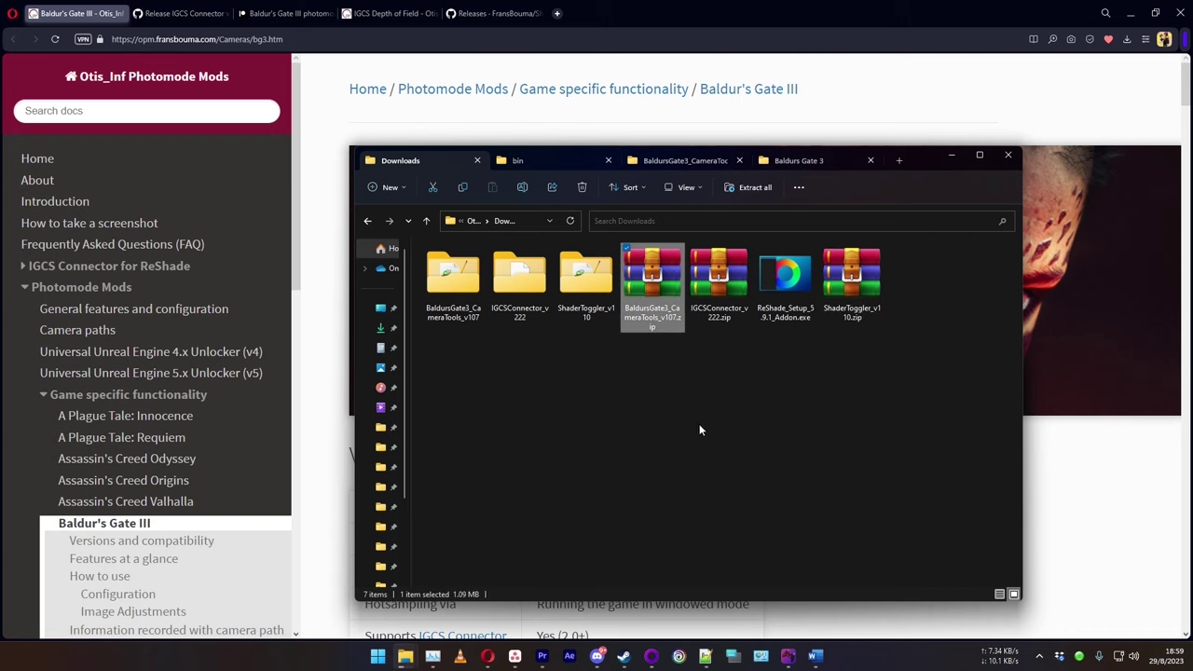
left_click(284, 13)
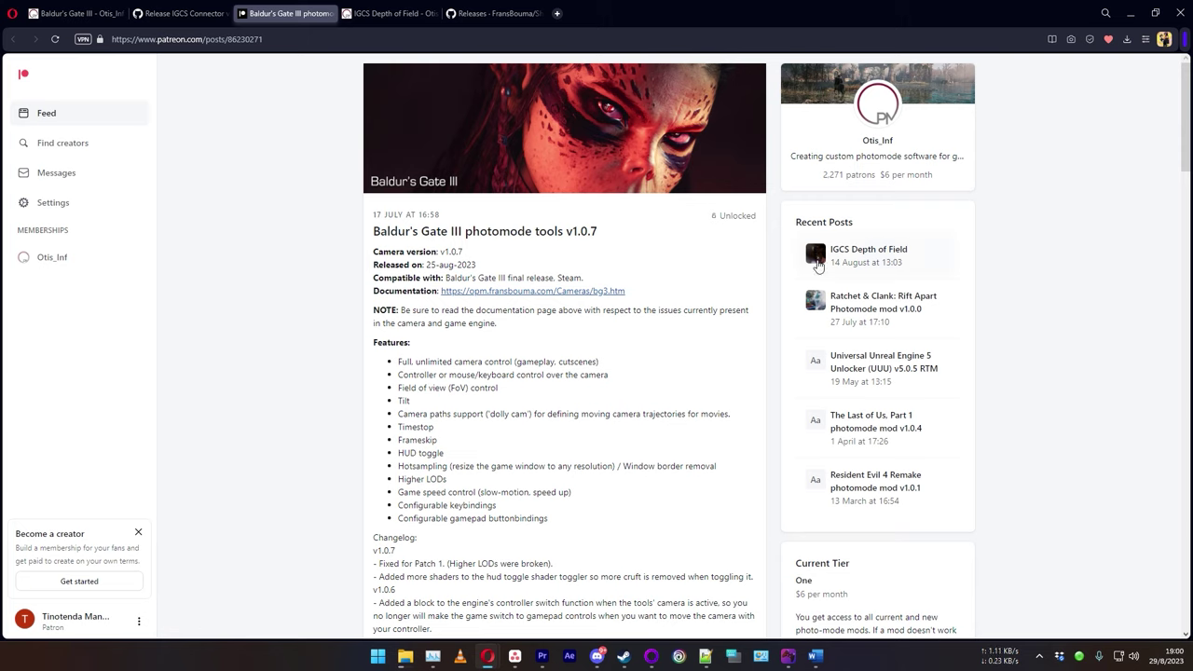
key("alt+Tab")
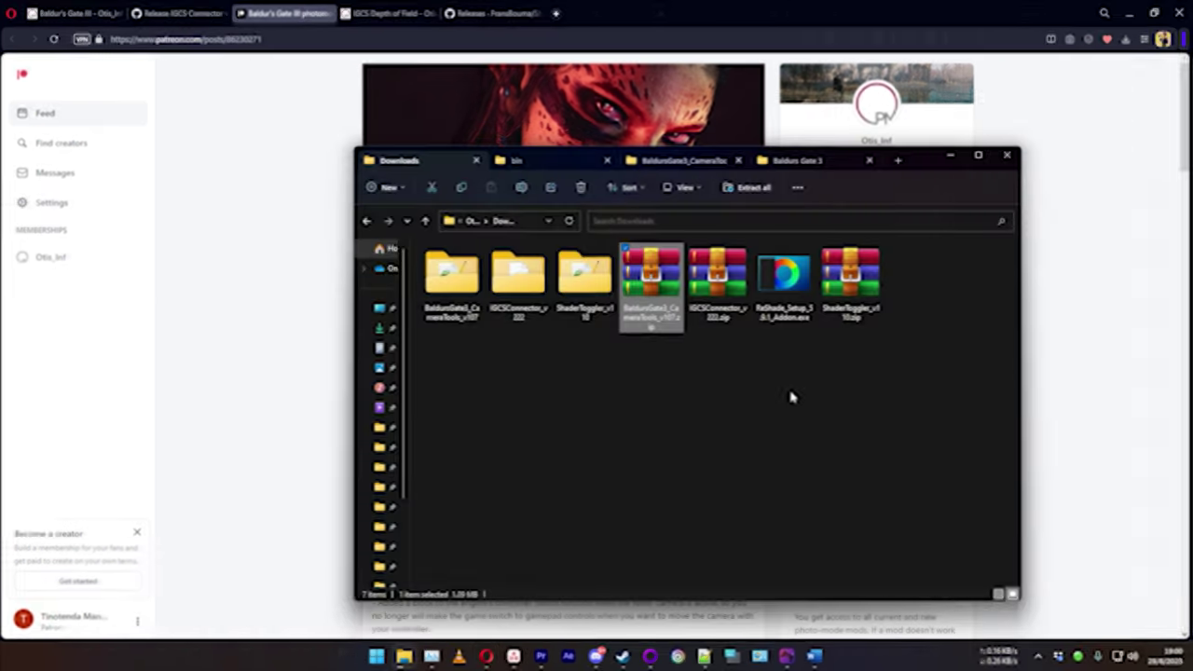
left_click(807, 283)
double_click(794, 287)
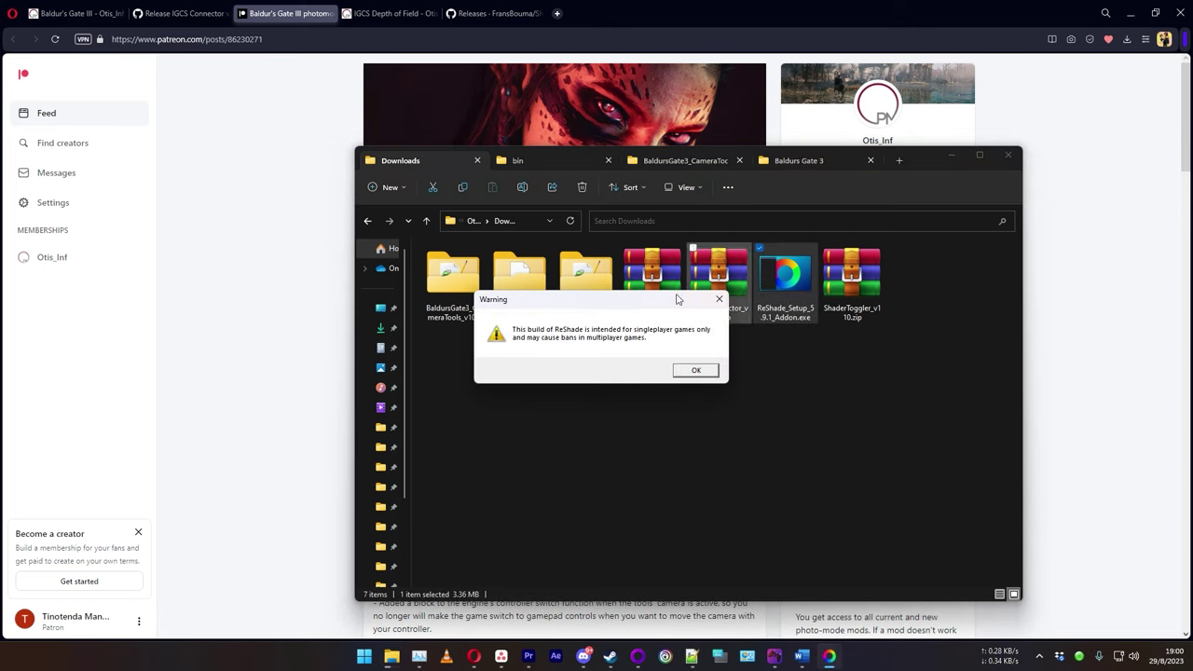
left_click(699, 372)
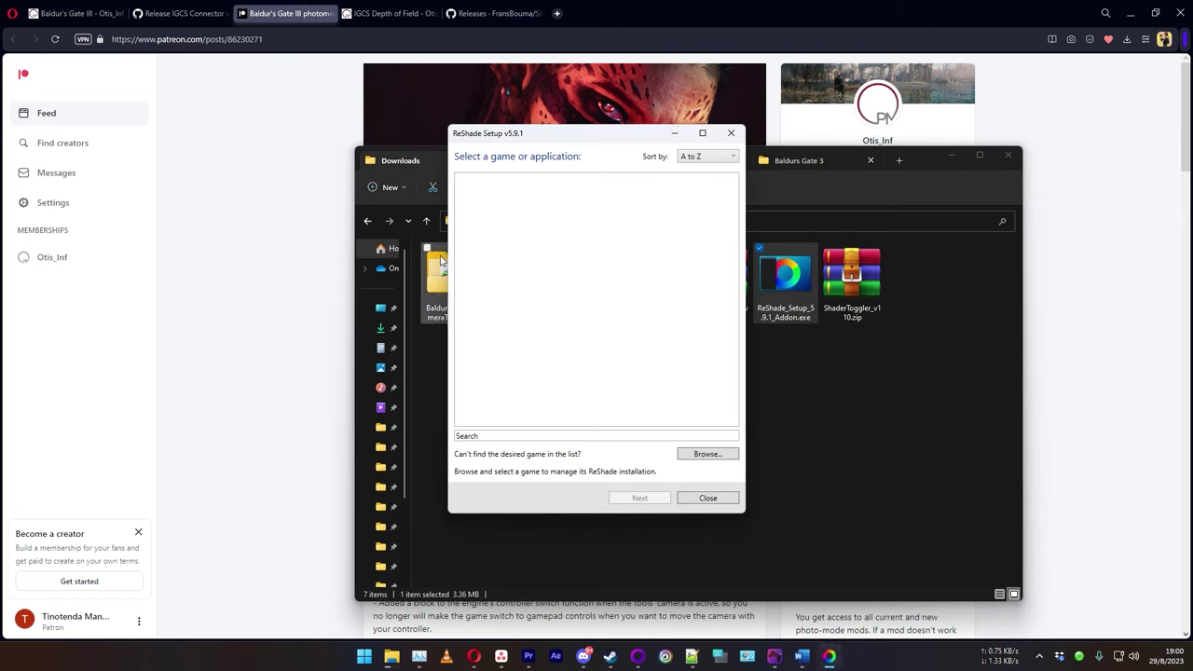
left_click_drag(622, 141, 546, 162)
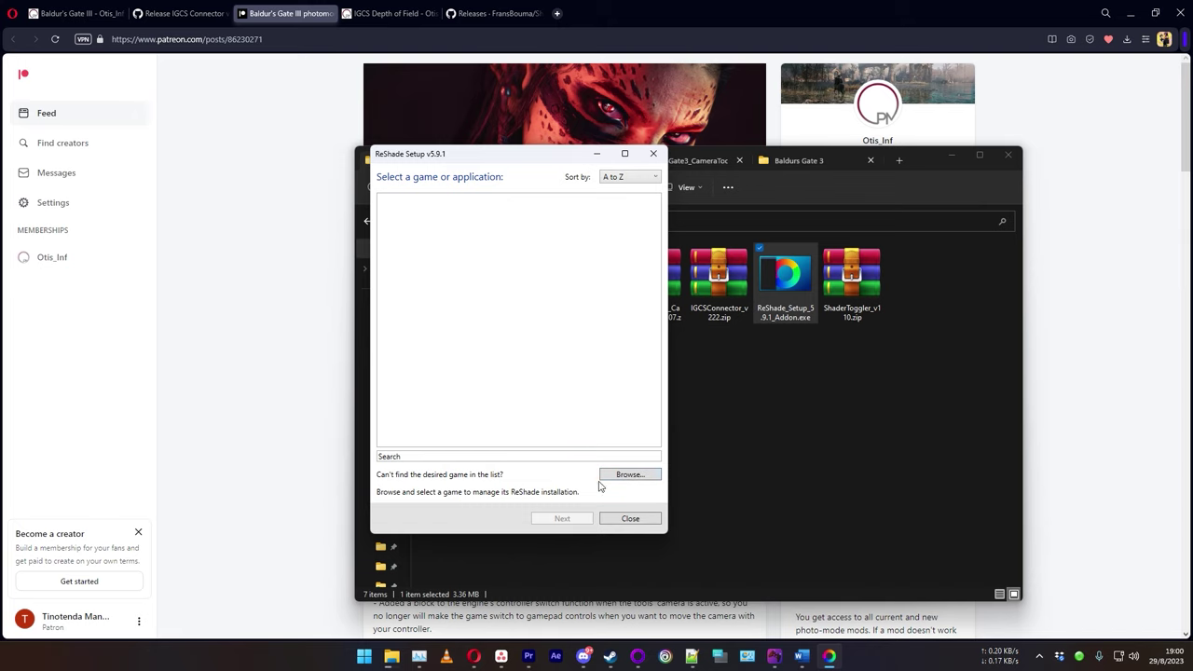
left_click(630, 474)
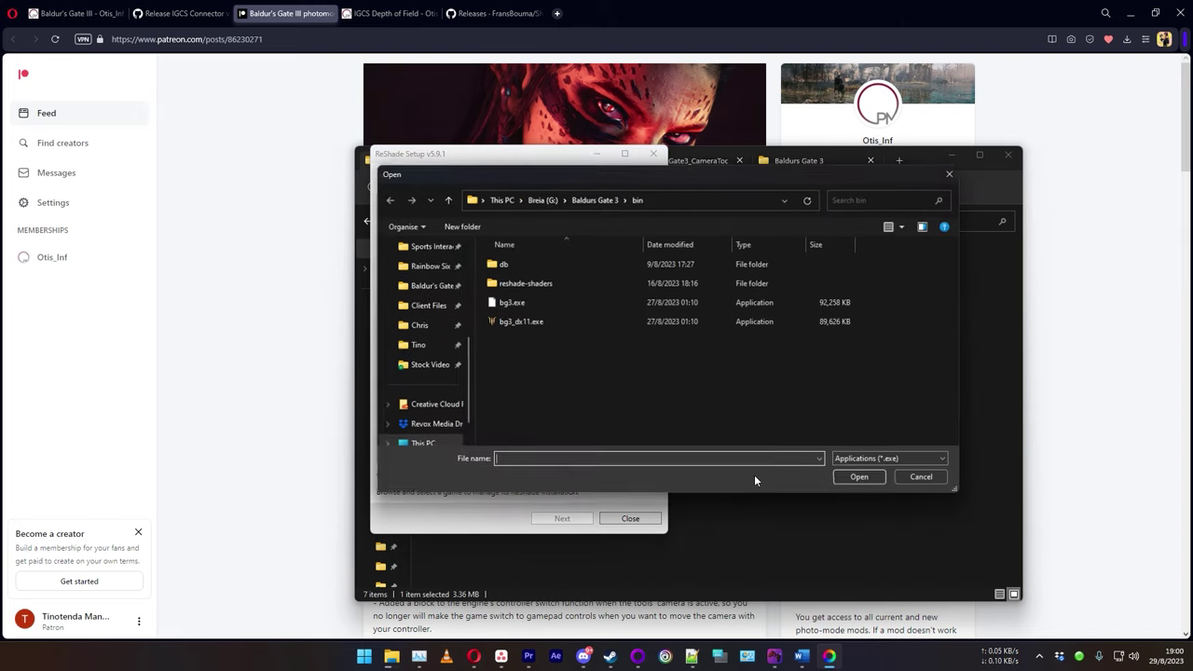
left_click(546, 322)
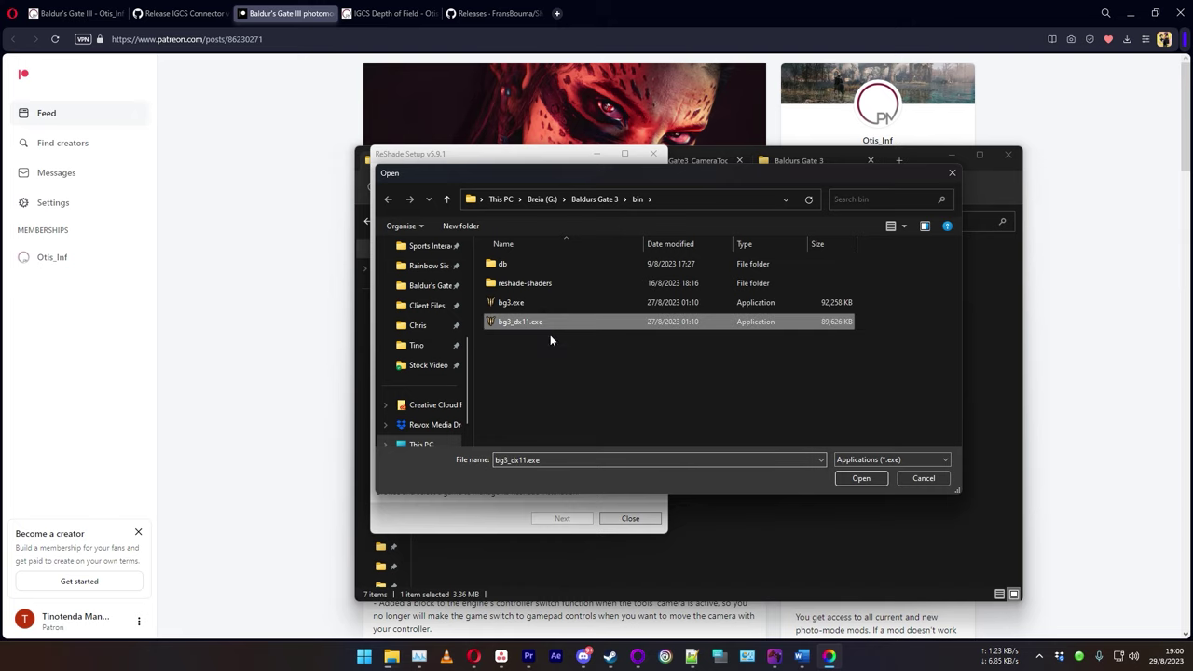
left_click(876, 479)
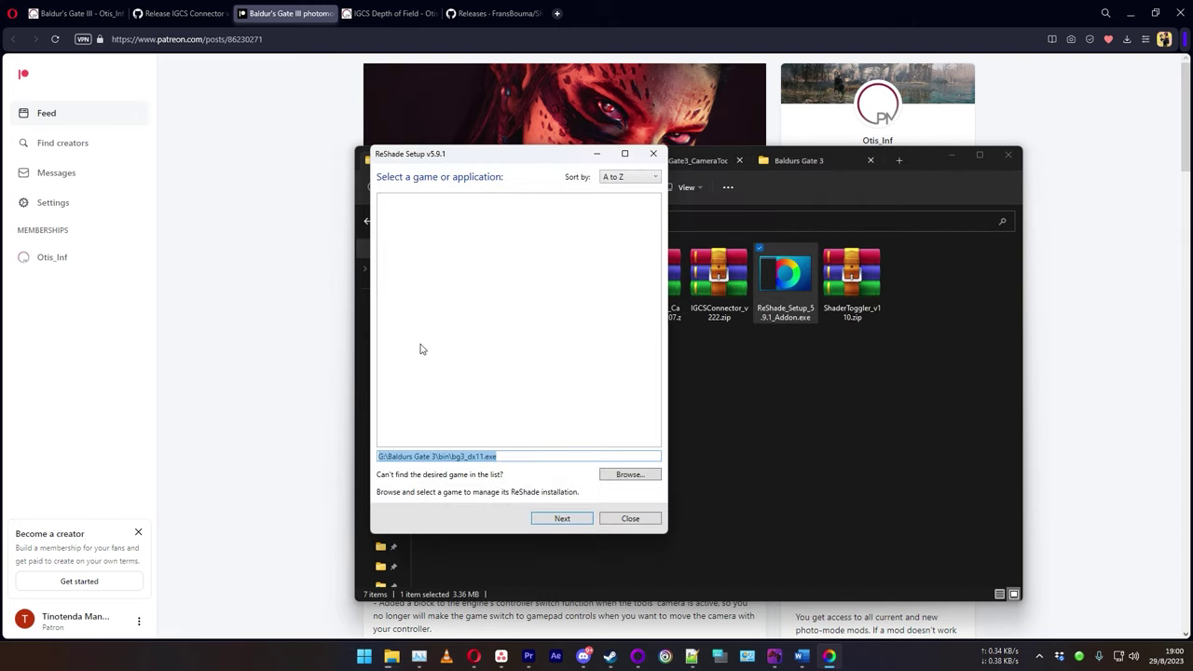
left_click(563, 519)
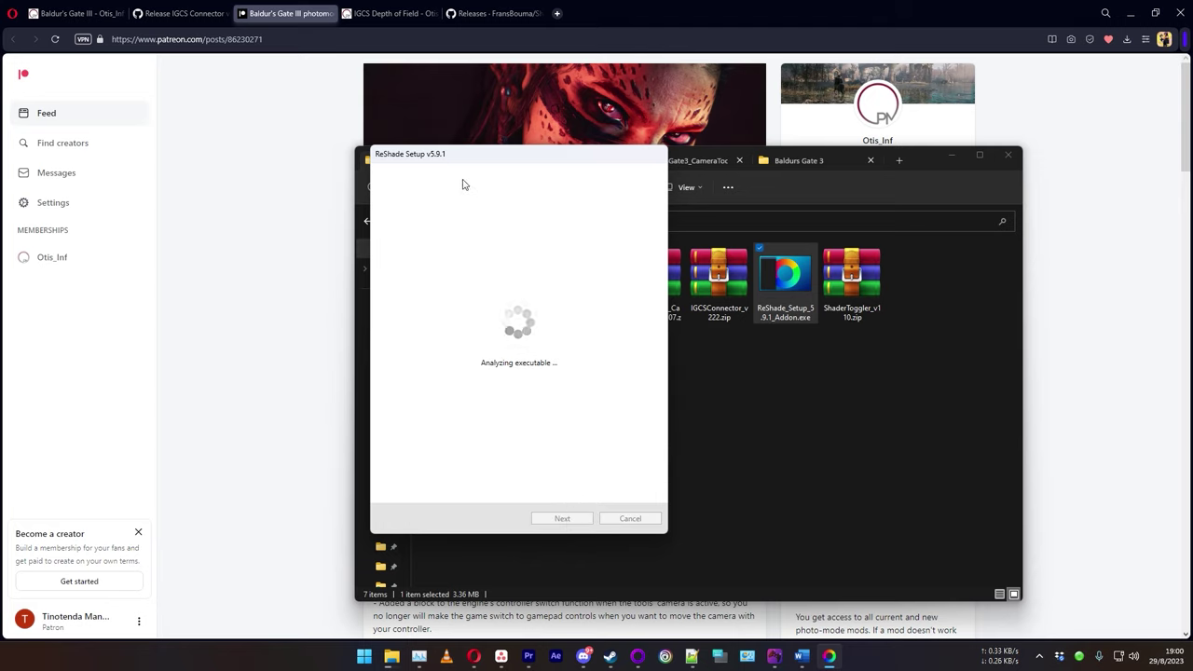
left_click_drag(466, 165, 589, 196)
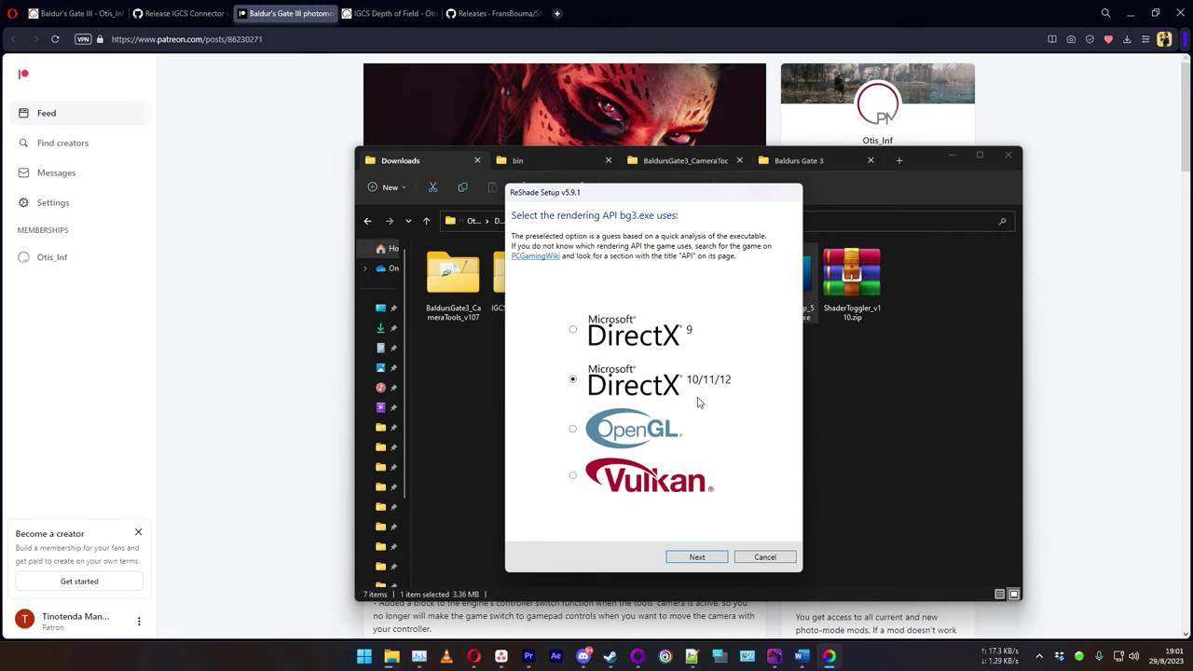
left_click(711, 558)
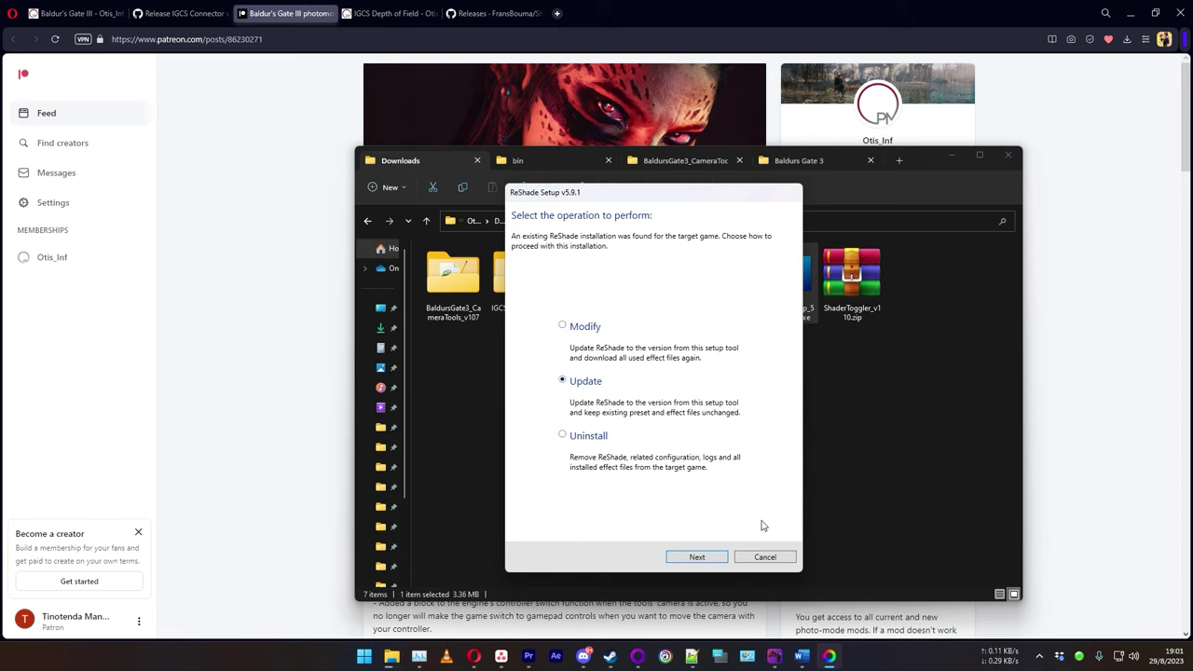
left_click(781, 558)
left_click(639, 459)
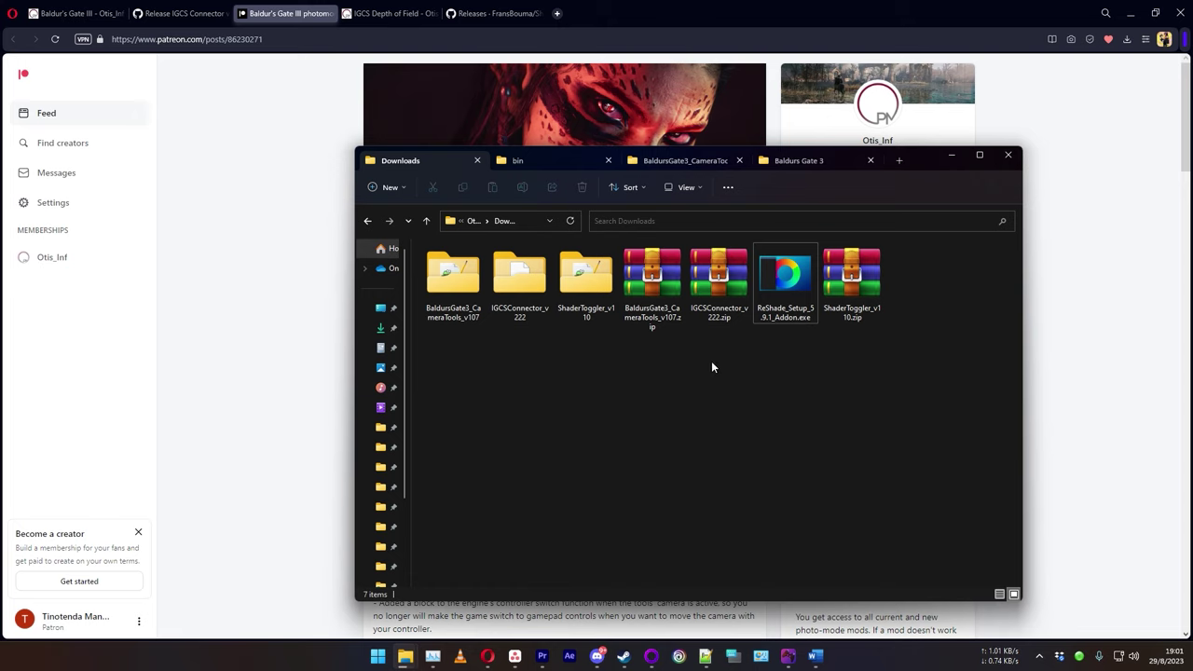
- Navigate to G:\Baldurs Gate 3\bin and select ReShade's ini and log files
left_click(554, 161)
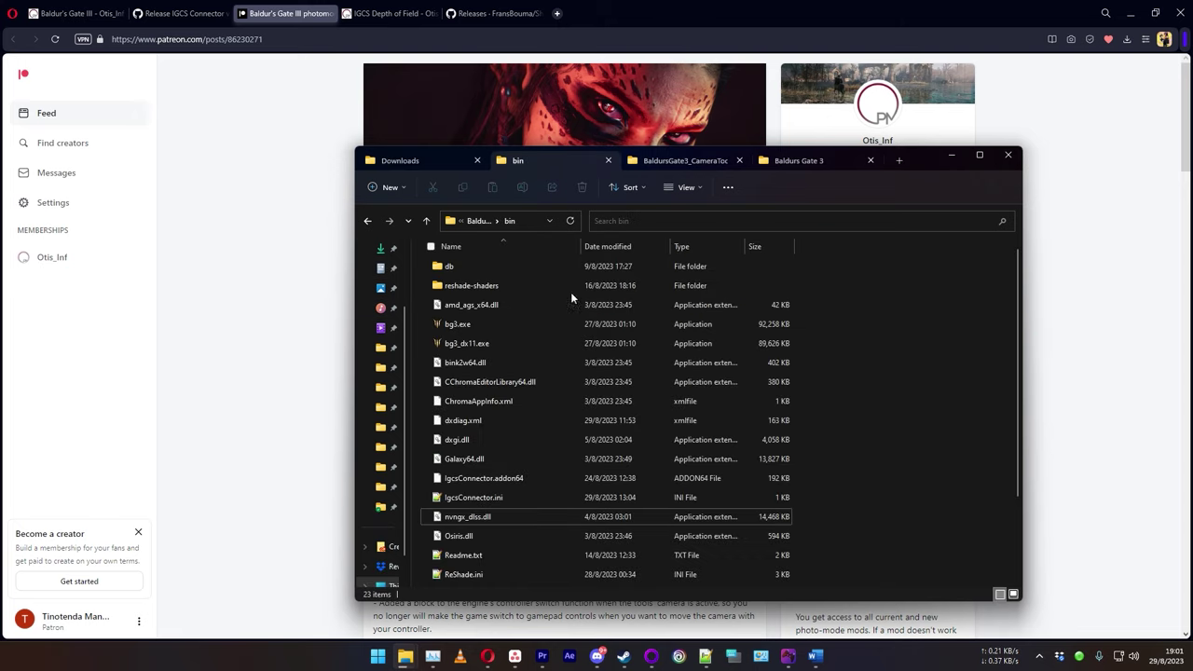
left_click_drag(587, 222, 823, 222)
left_click(506, 222)
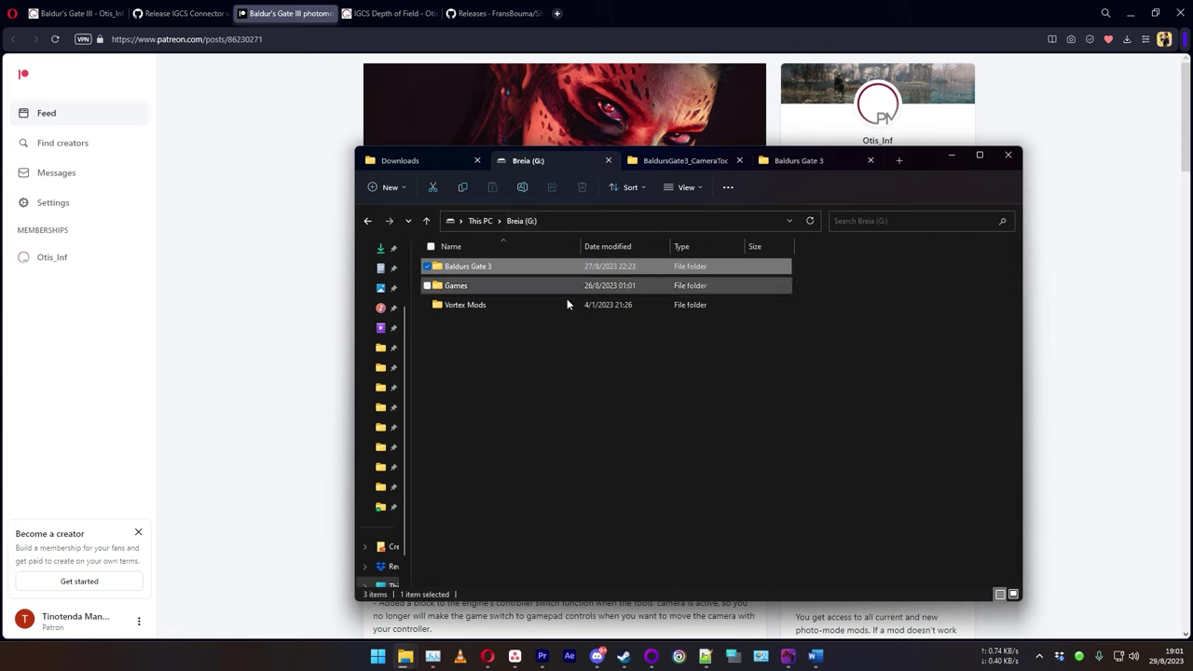
double_click(479, 269)
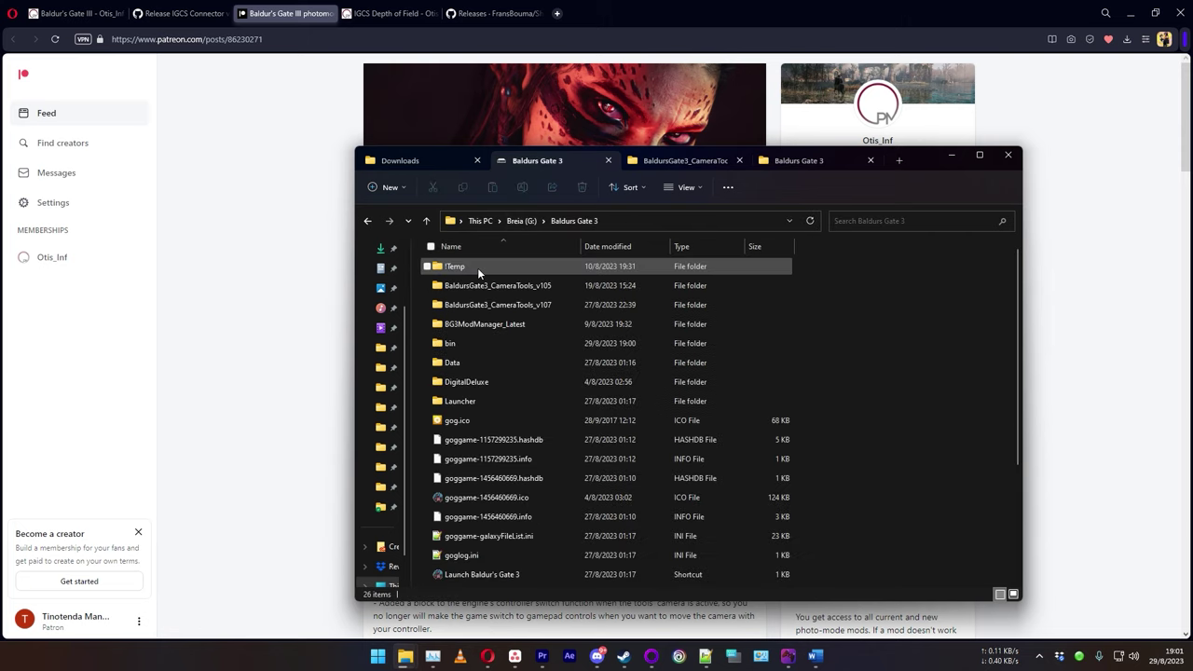
double_click(452, 343)
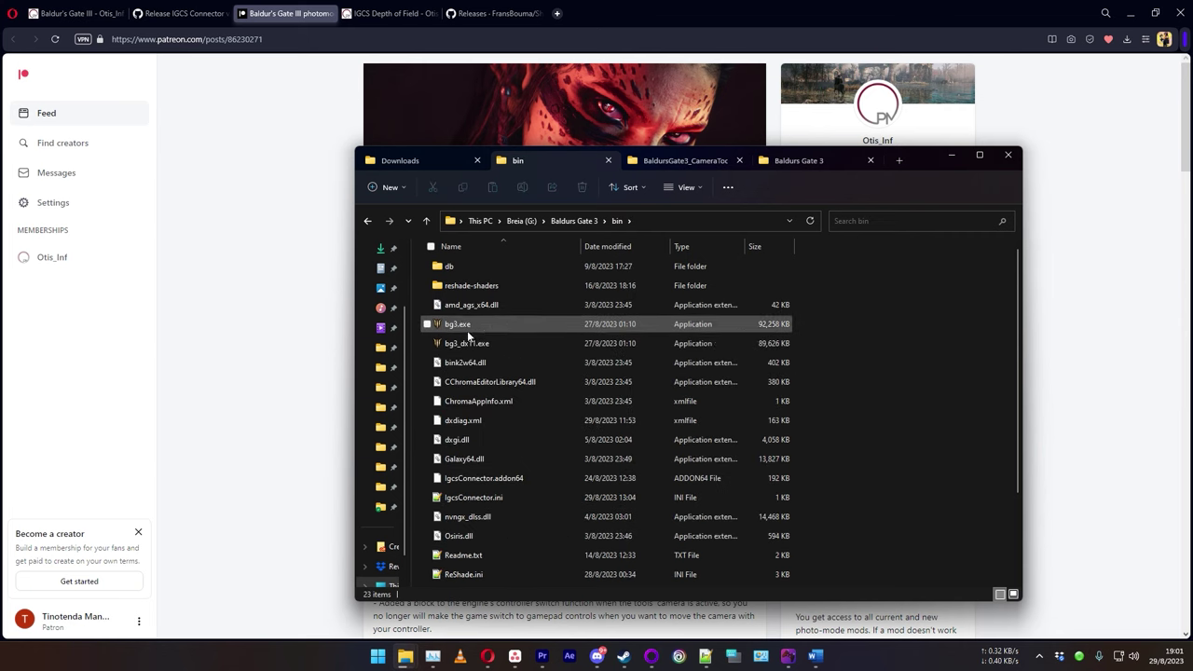
scroll(559, 424, "down", 2)
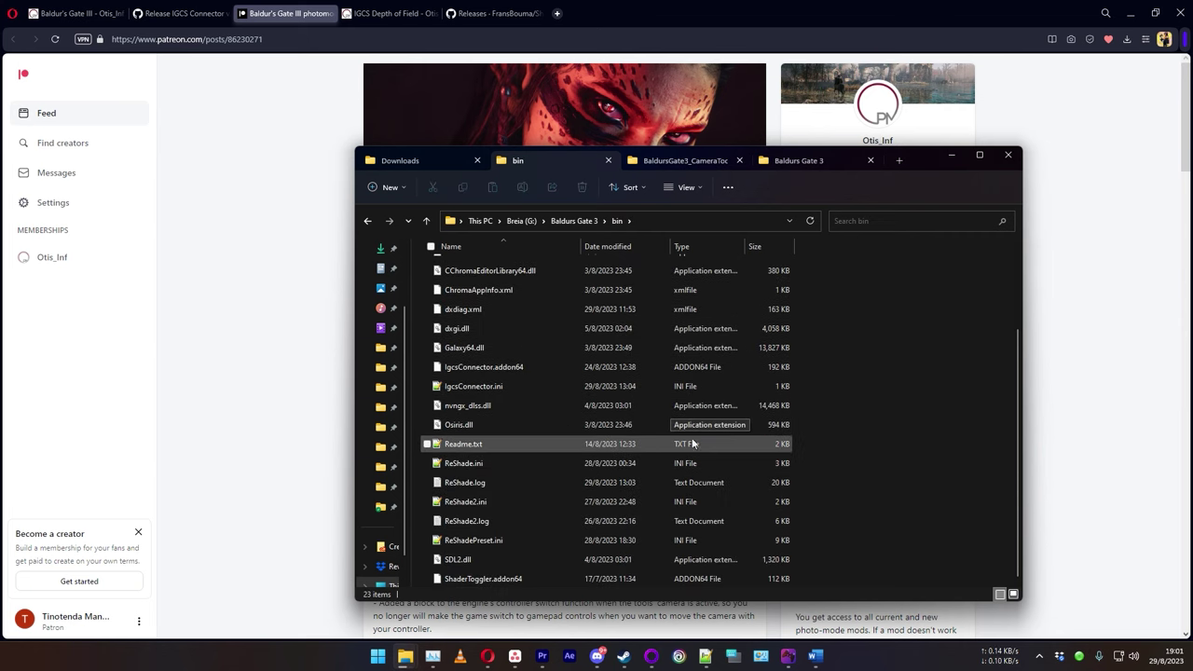
left_click_drag(453, 456, 468, 548)
scroll(652, 522, "up", 2)
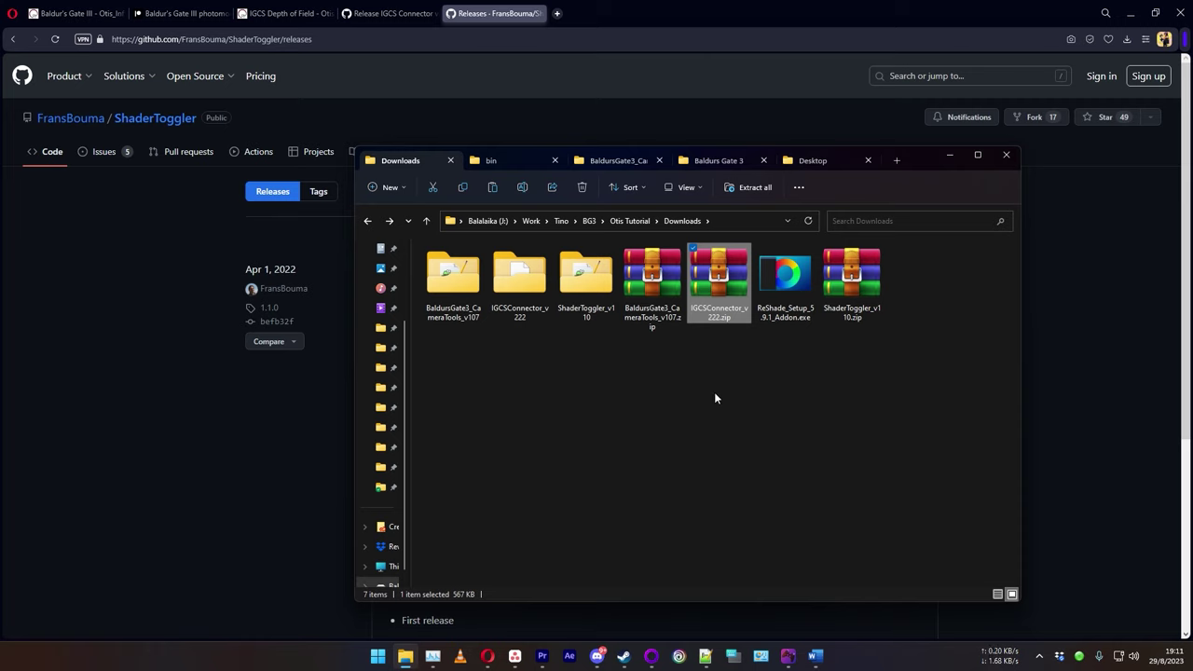
left_click(851, 280)
left_click(738, 301)
left_click(480, 126)
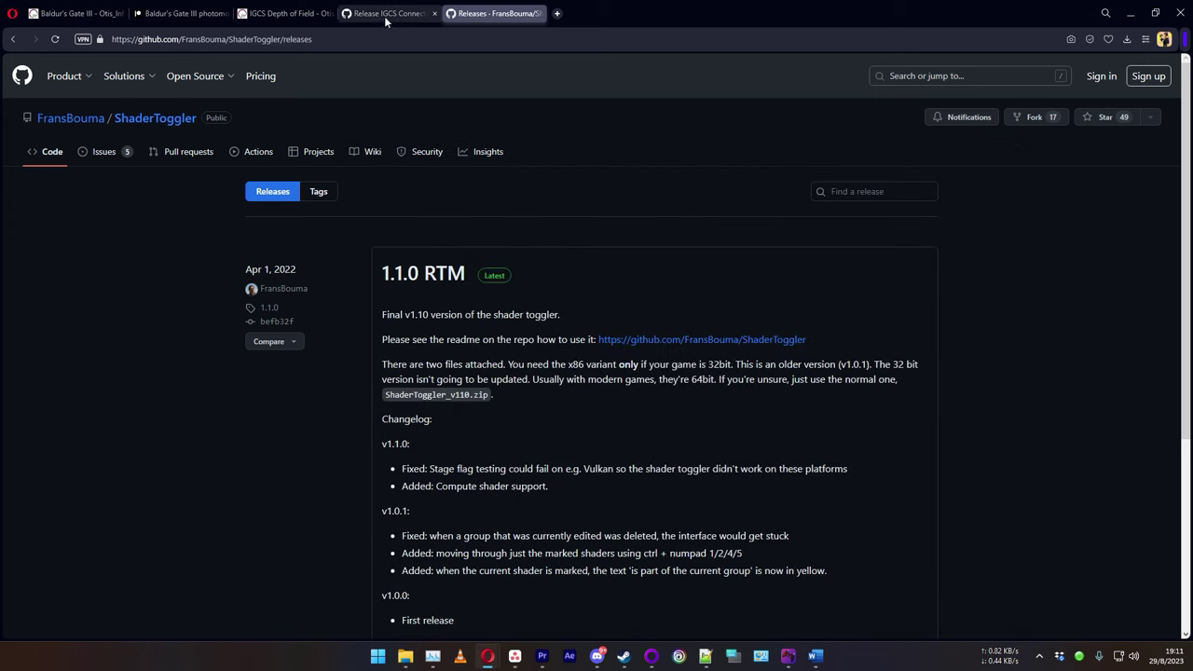
left_click(387, 16)
left_click(491, 17)
scroll(571, 354, "down", 3)
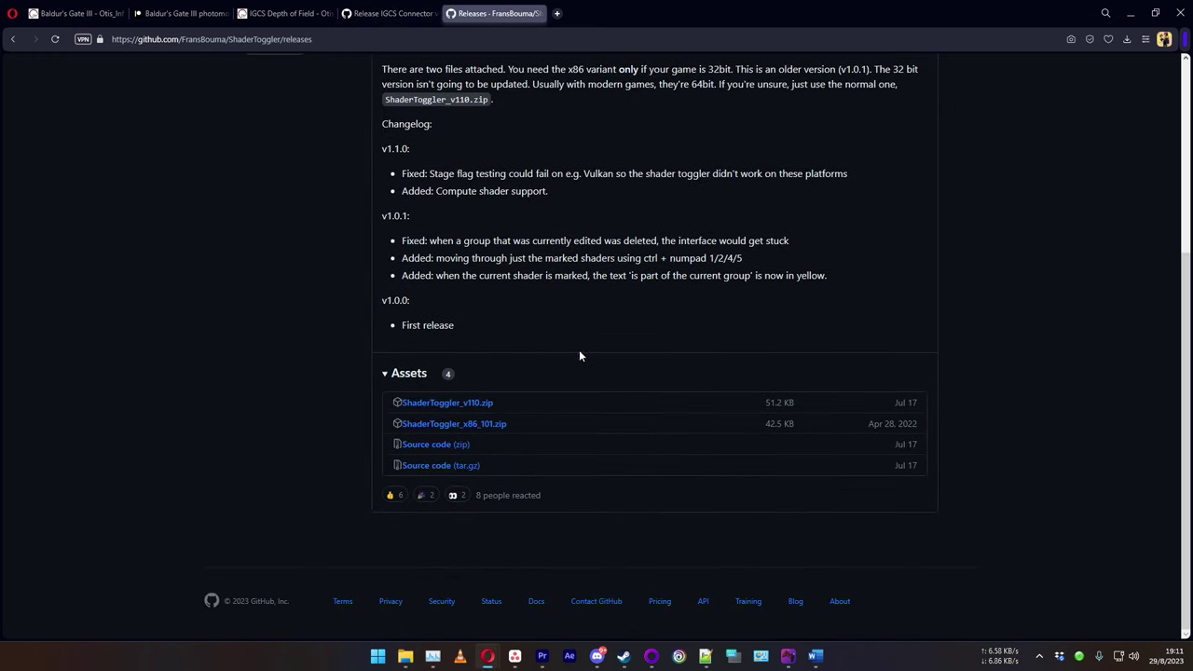
left_click(405, 655)
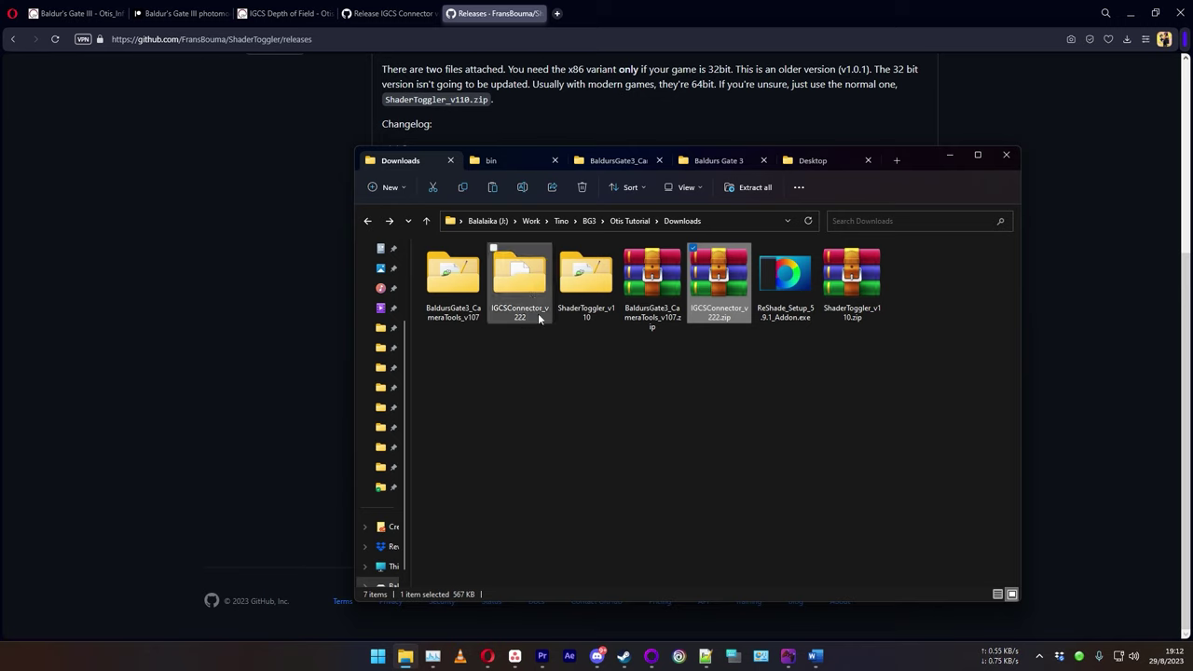
double_click(586, 280)
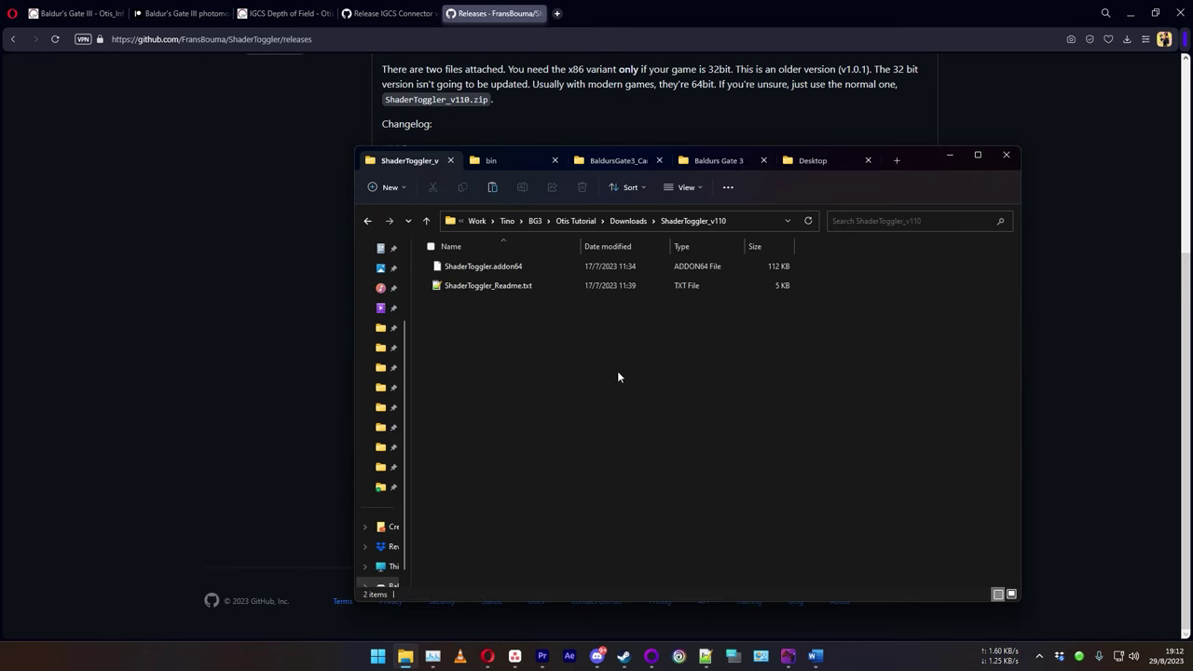
- Copy ShaderToggler.addon64 from ShaderToggler_v110 into the bin folder, replacing the old file
right_click(512, 265)
left_click(557, 279)
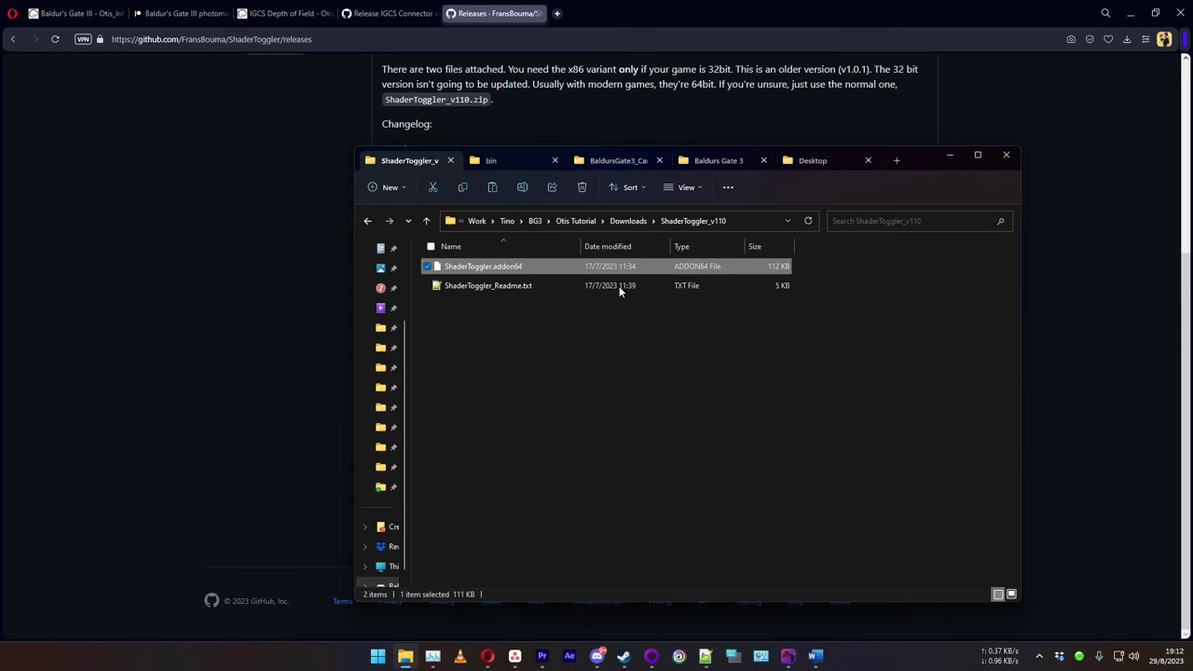
left_click(501, 164)
scroll(704, 387, "up", 4)
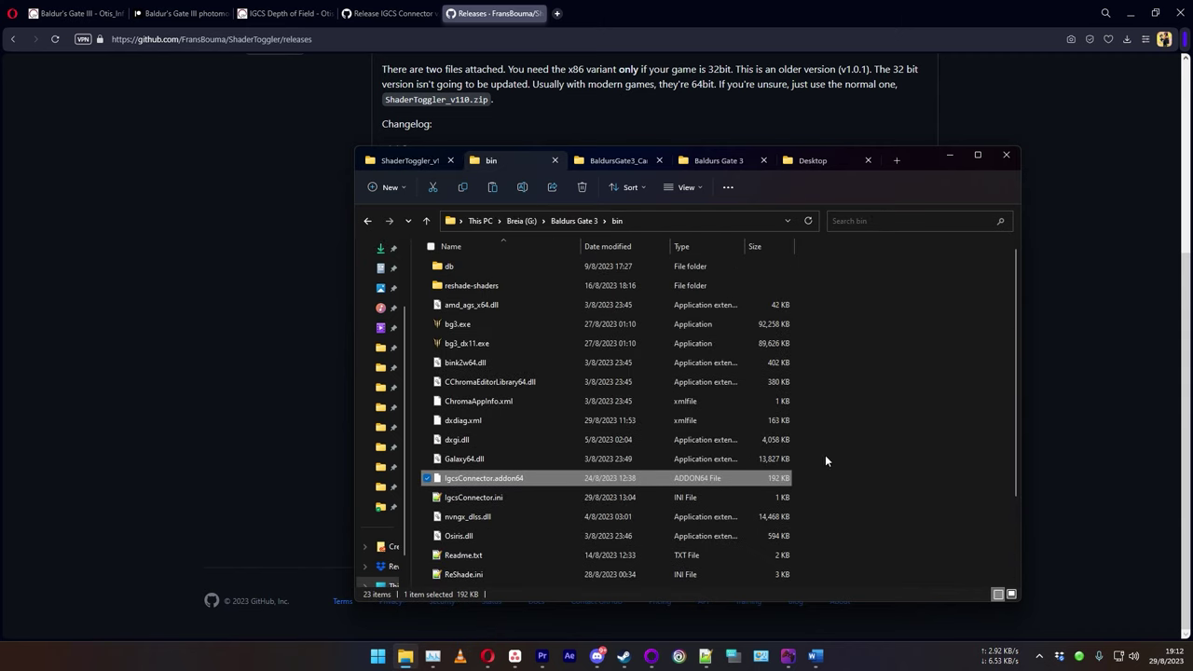
scroll(813, 437, "down", 2)
right_click(890, 393)
left_click(900, 408)
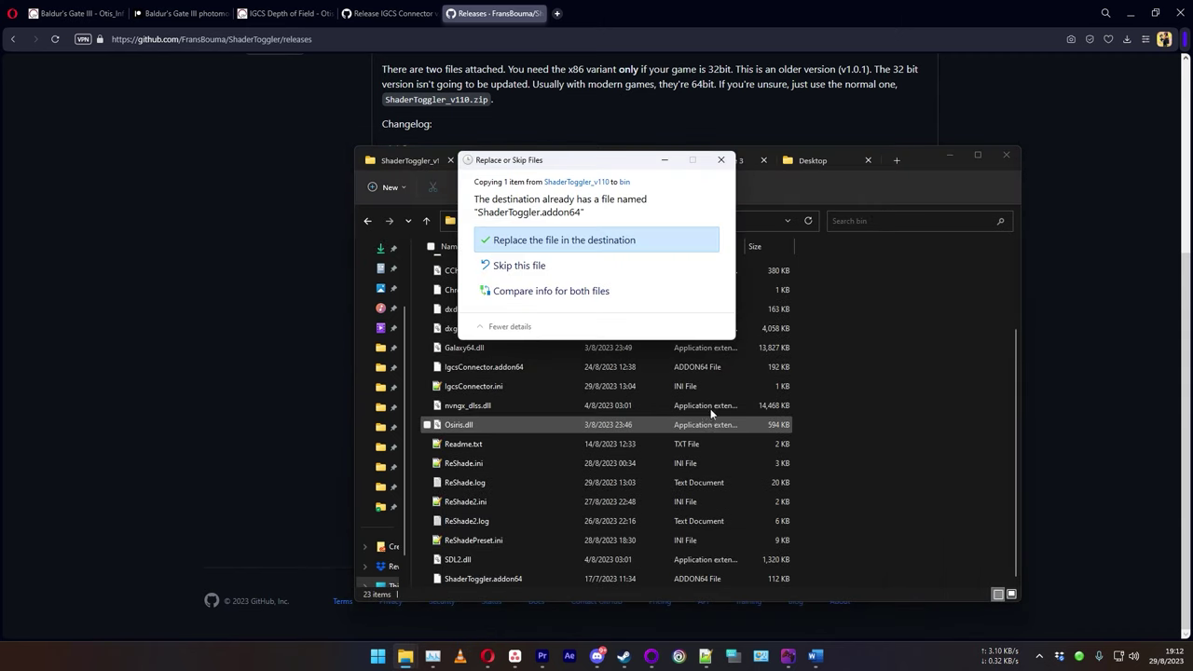
left_click(563, 241)
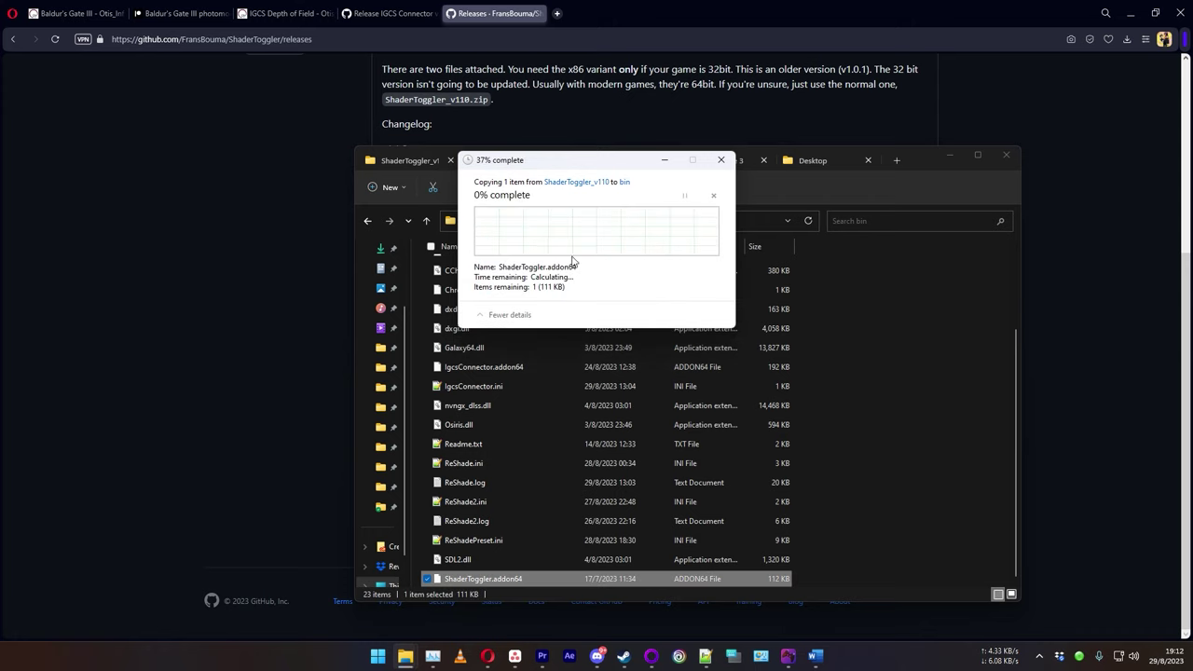
- Copy IgcsConnector.addon64 from IGCSConnector_v222 into the bin folder, replacing the existing one
left_click(409, 160)
left_click(367, 221)
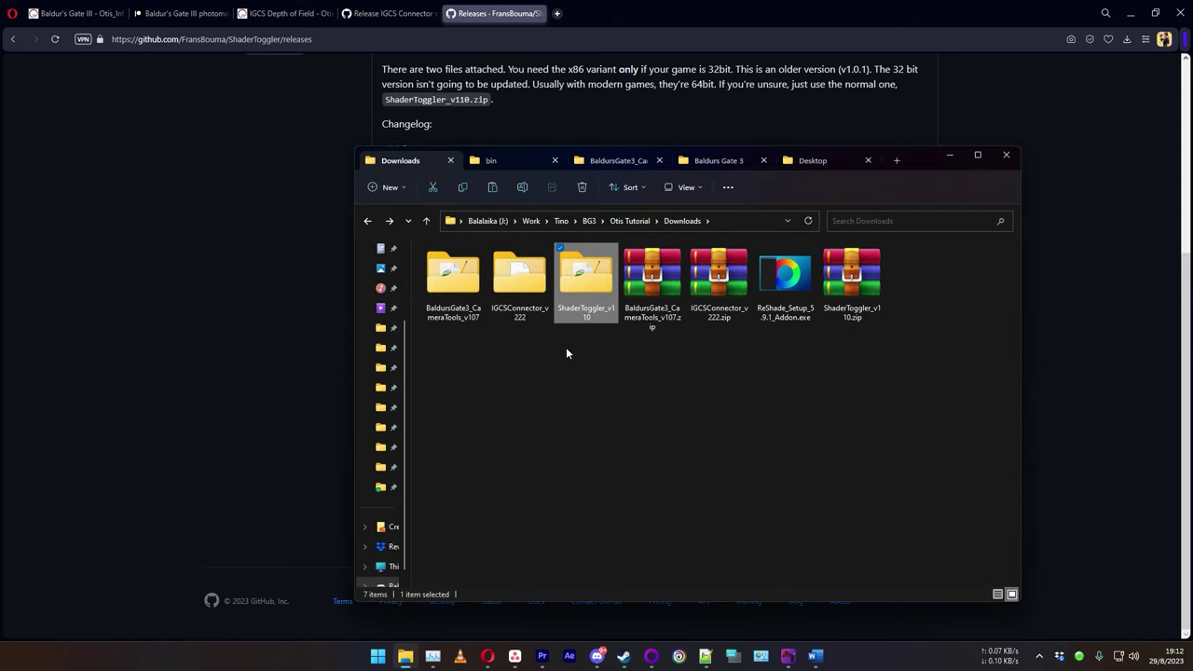
double_click(518, 274)
left_click(475, 307)
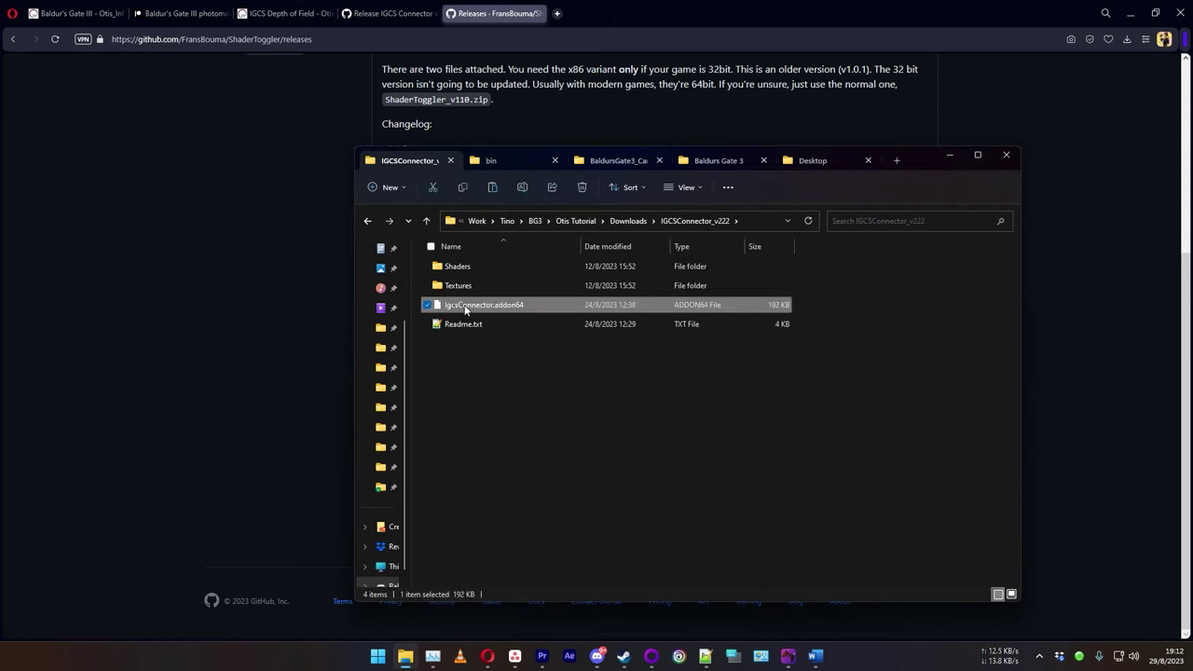
right_click(469, 310)
left_click(507, 324)
left_click(513, 161)
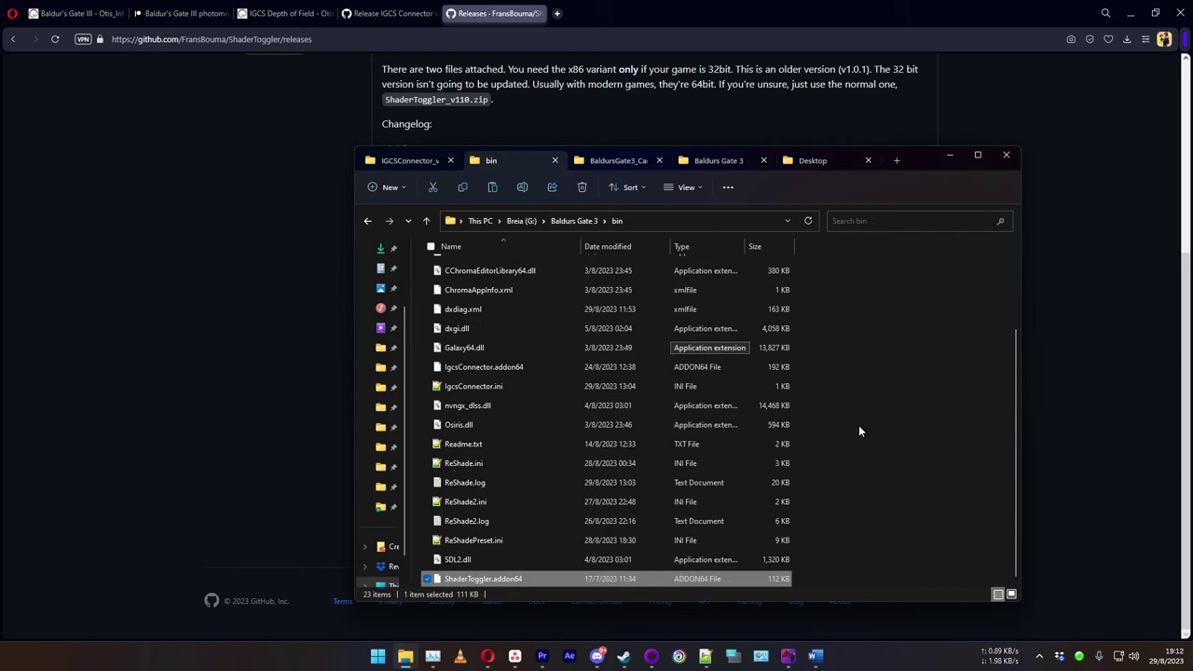
left_click(846, 352)
right_click(846, 352)
left_click(851, 360)
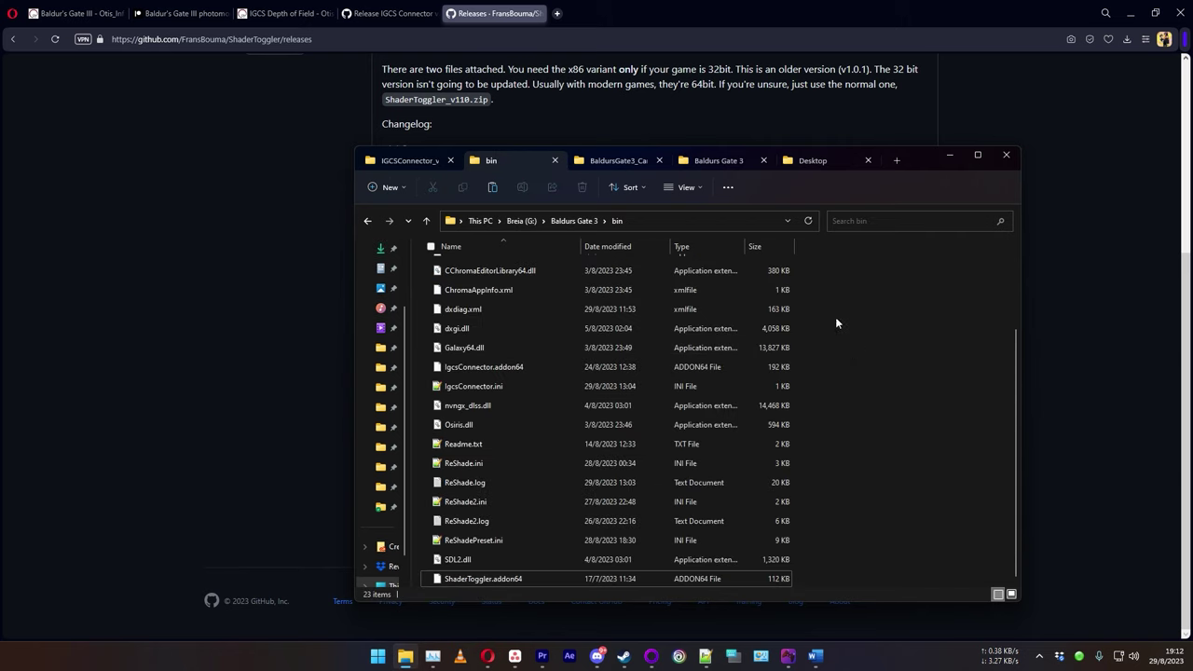
left_click(495, 237)
left_click(412, 164)
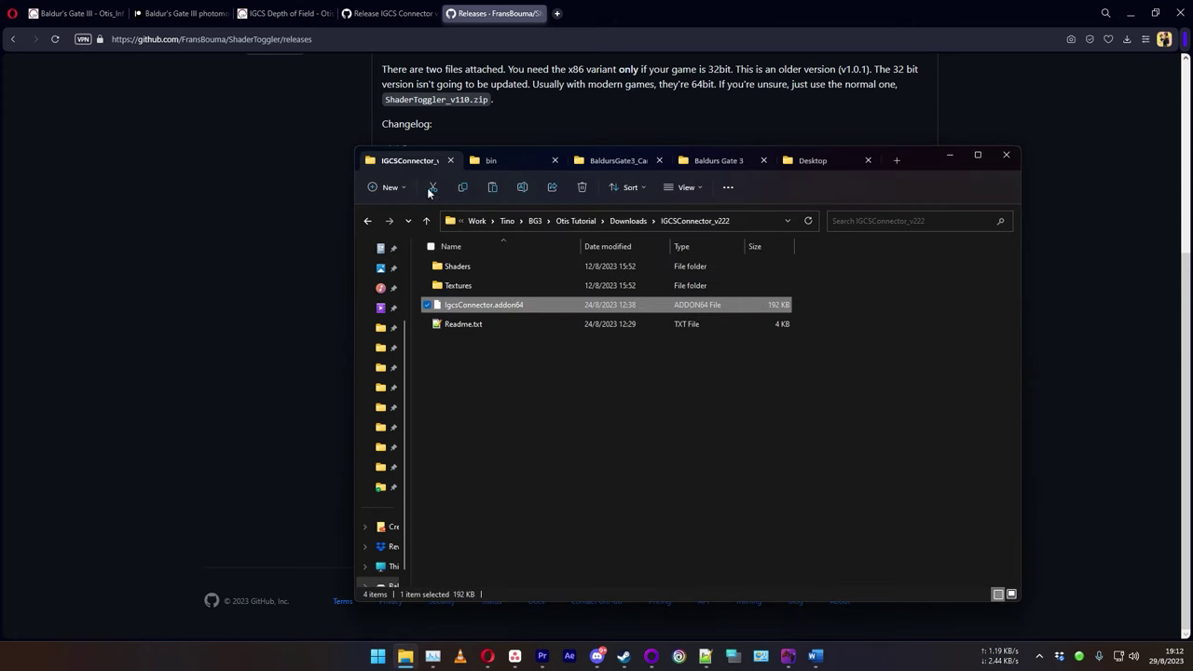
left_click(460, 286)
- Copy the Shaders and Textures folders from IGCSConnector_v222
left_click(460, 268)
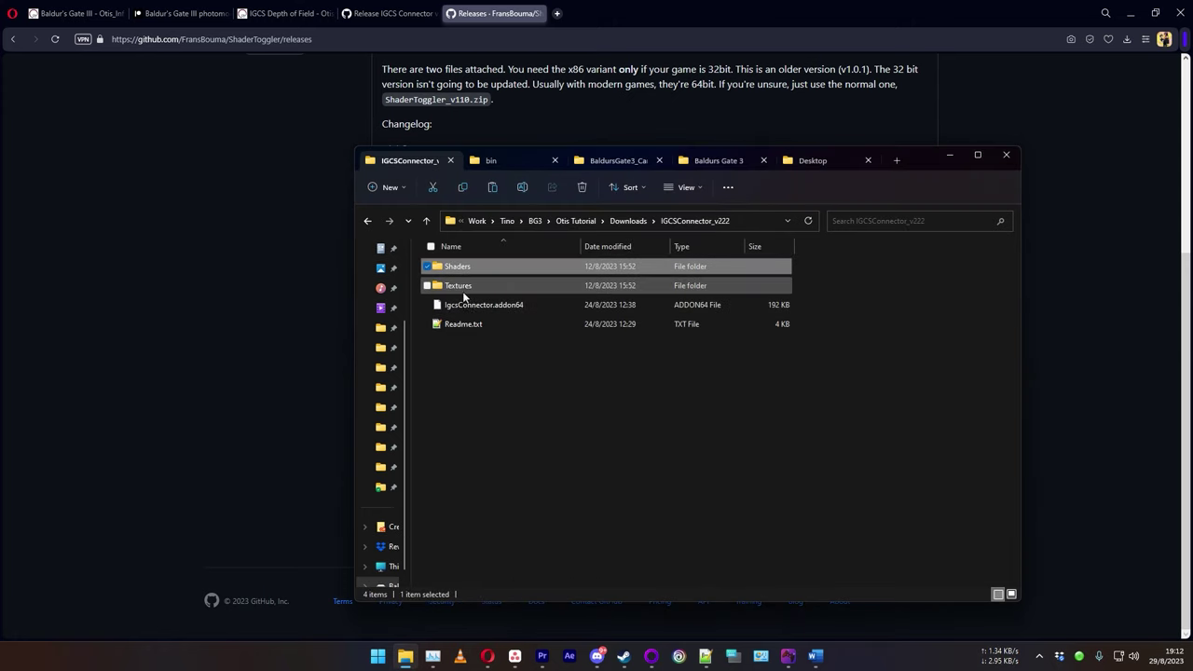
left_click(460, 287)
left_click(474, 267, "shift")
right_click(473, 269)
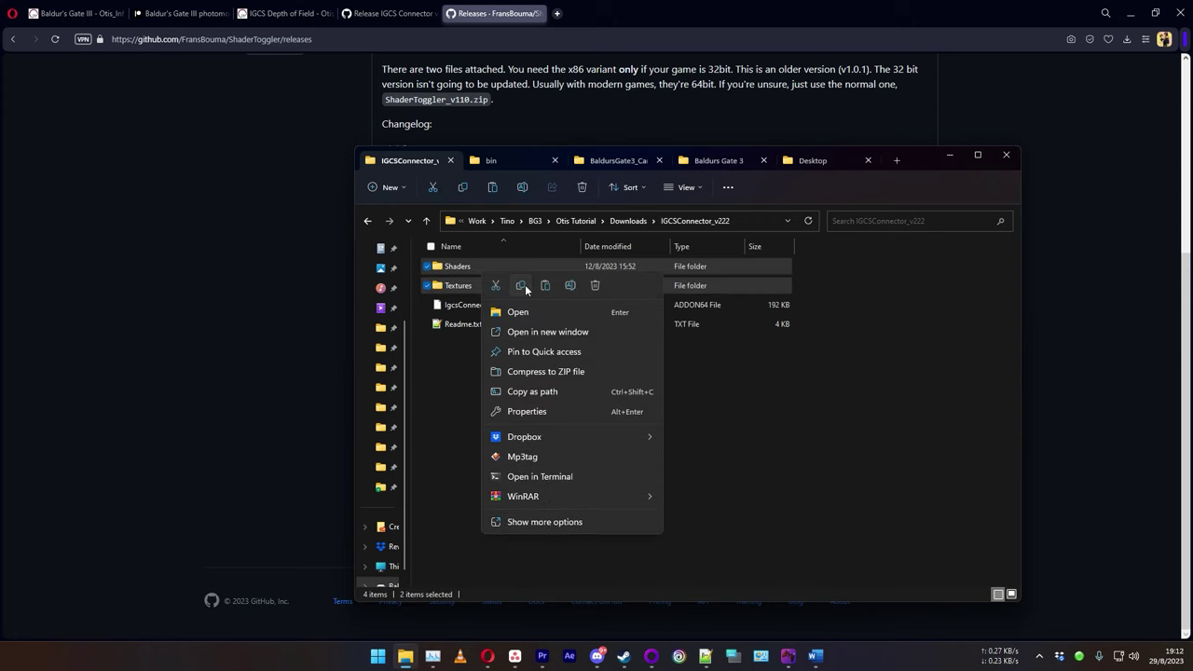
left_click(524, 284)
- Paste them into bin\reshade-shaders, replacing the existing files
left_click(522, 163)
scroll(681, 475, "up", 3)
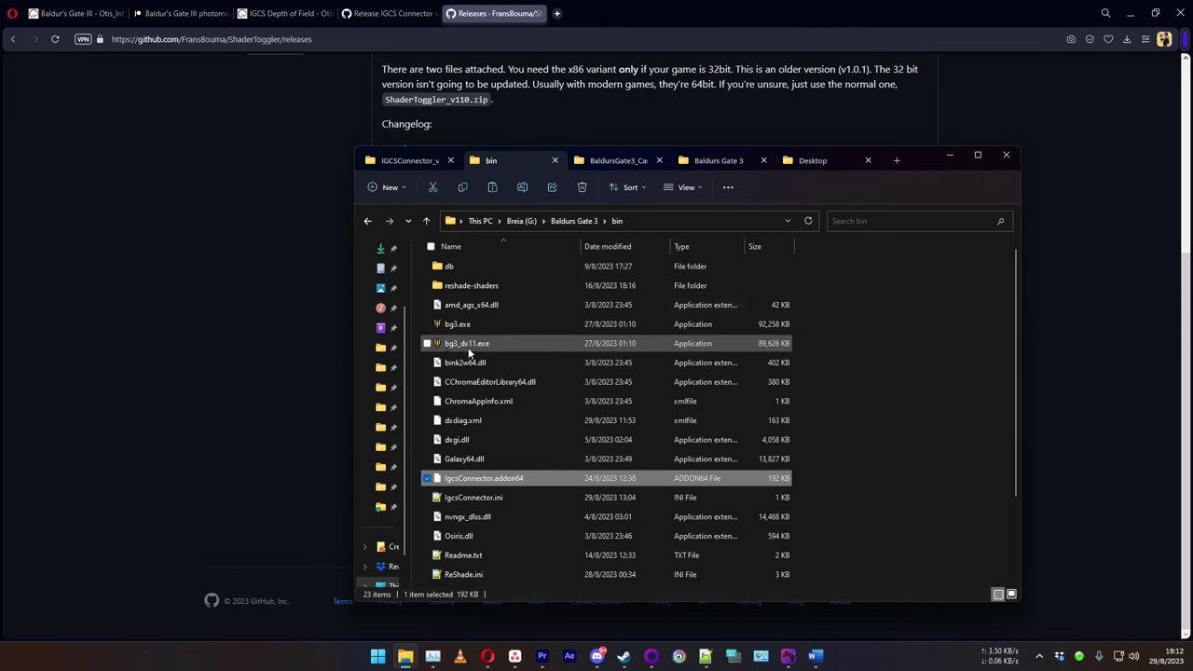
left_click(472, 289)
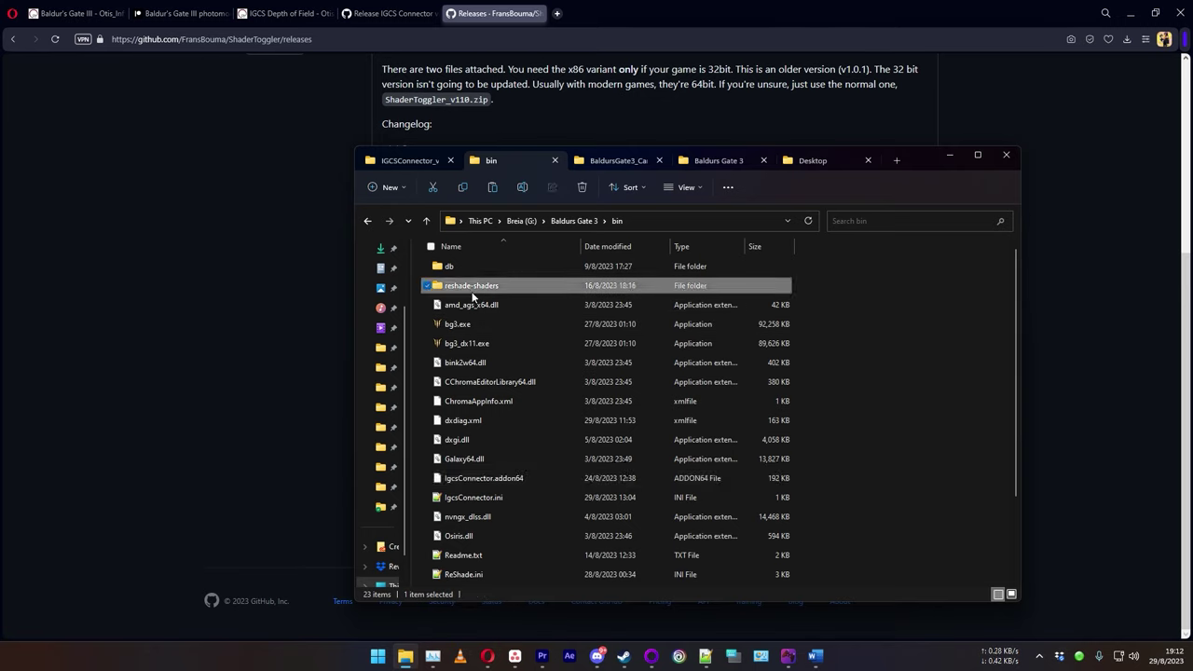
double_click(471, 289)
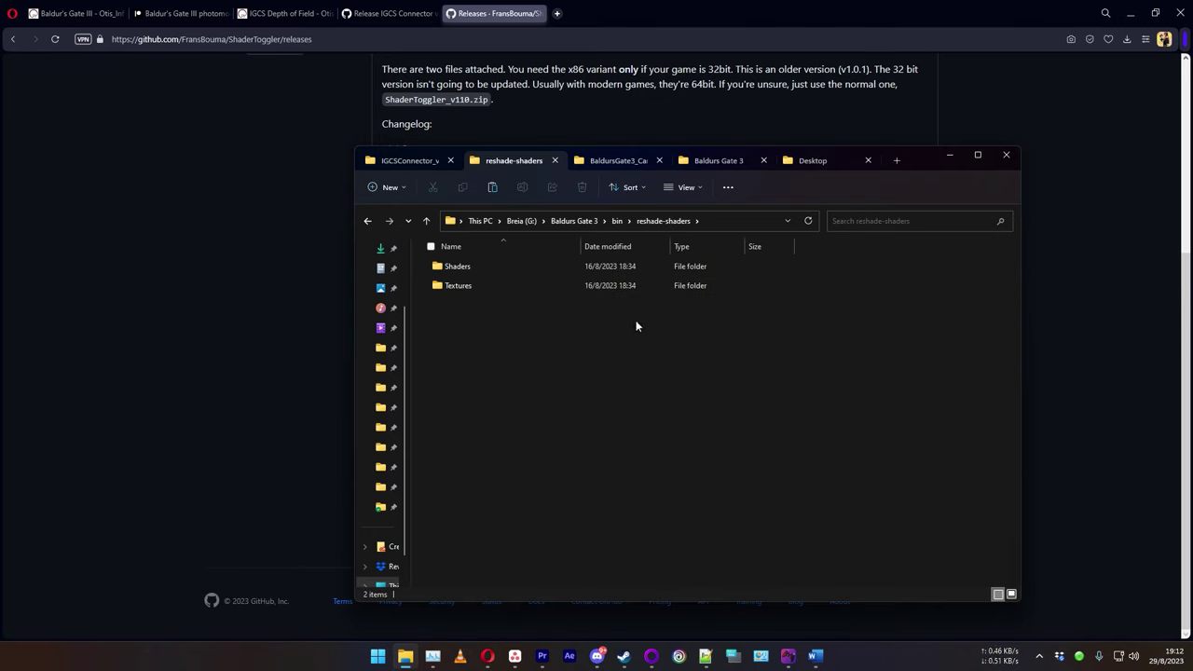
right_click(522, 345)
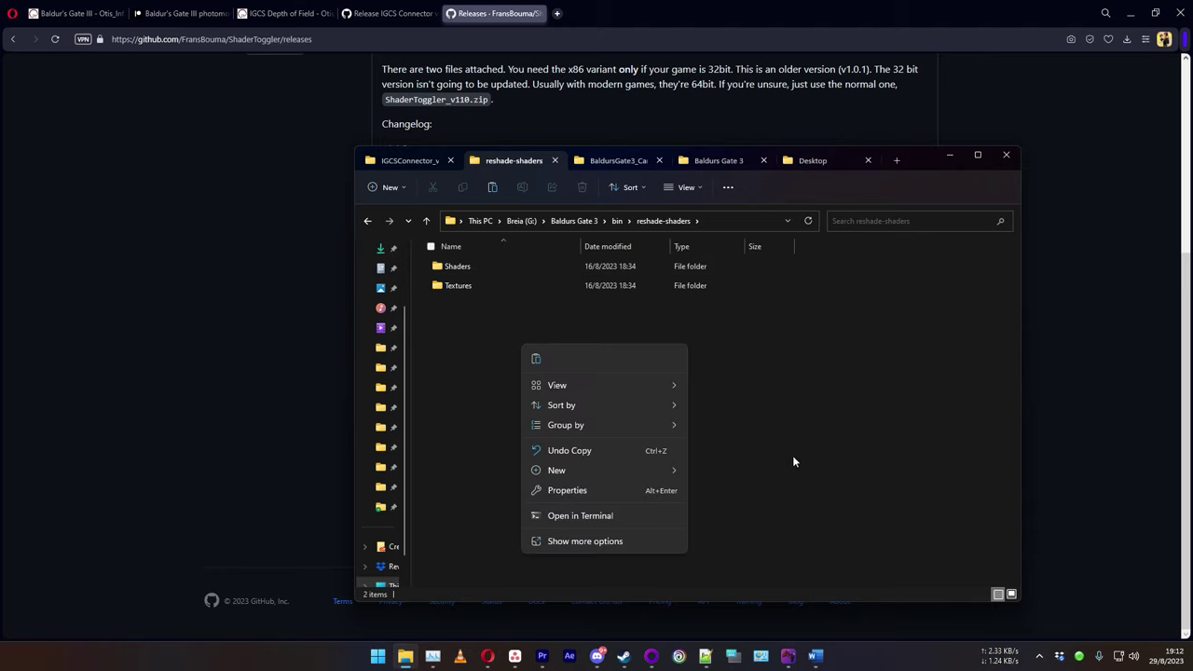
left_click(536, 359)
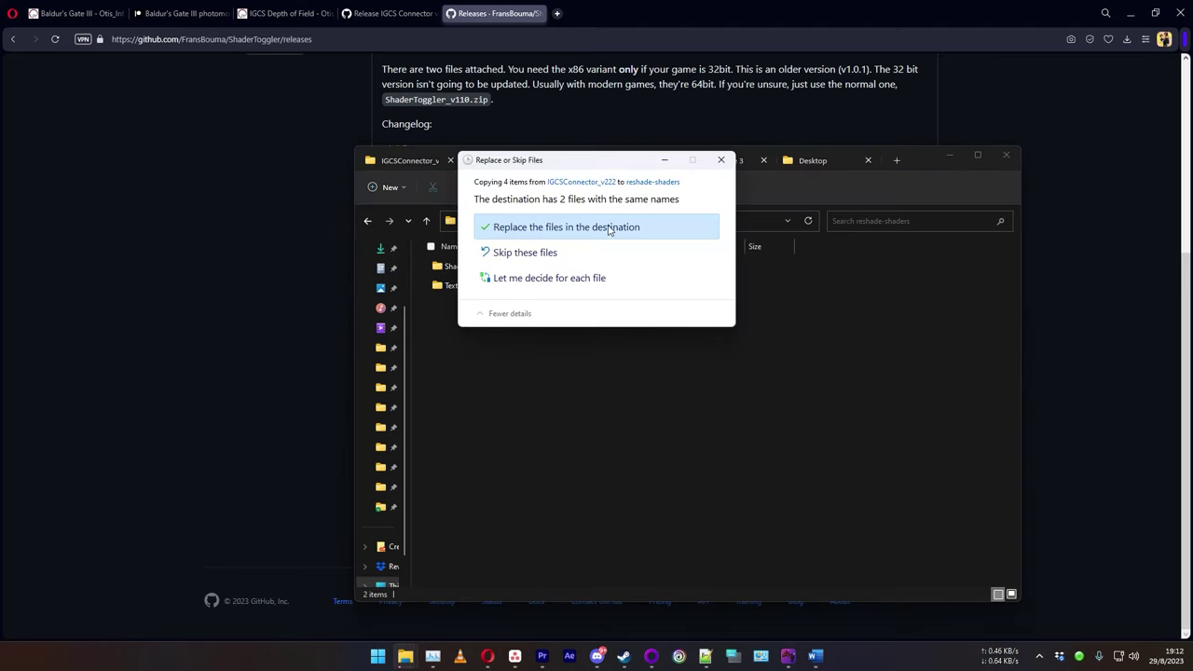
left_click(611, 228)
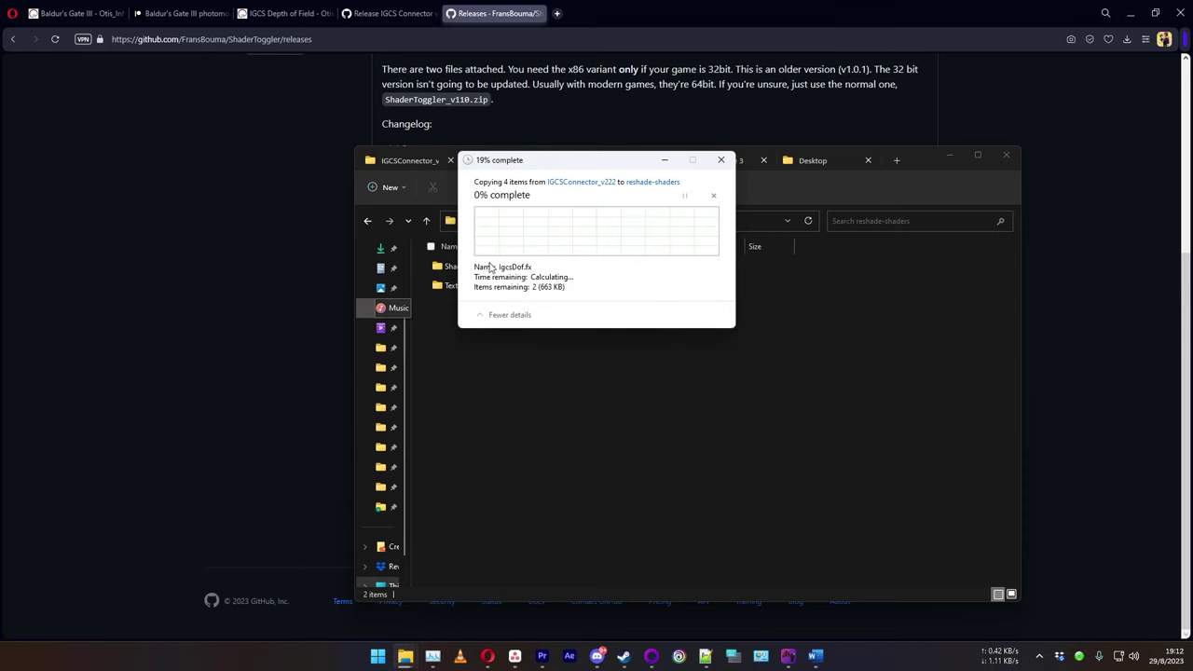
left_click(399, 163)
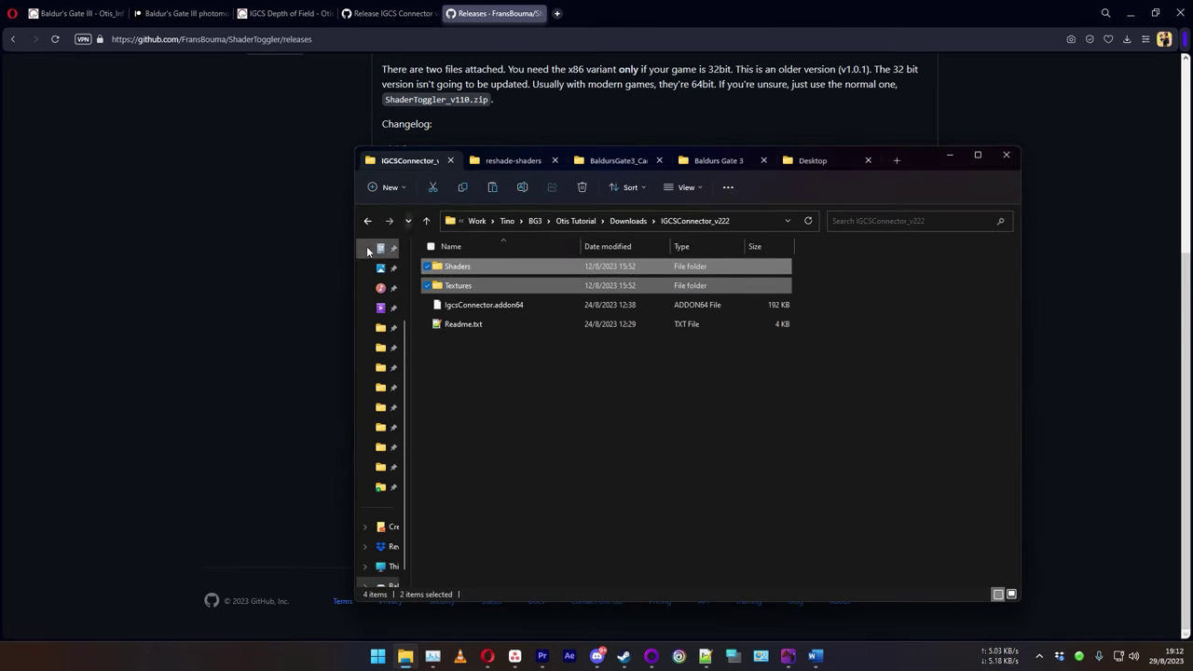